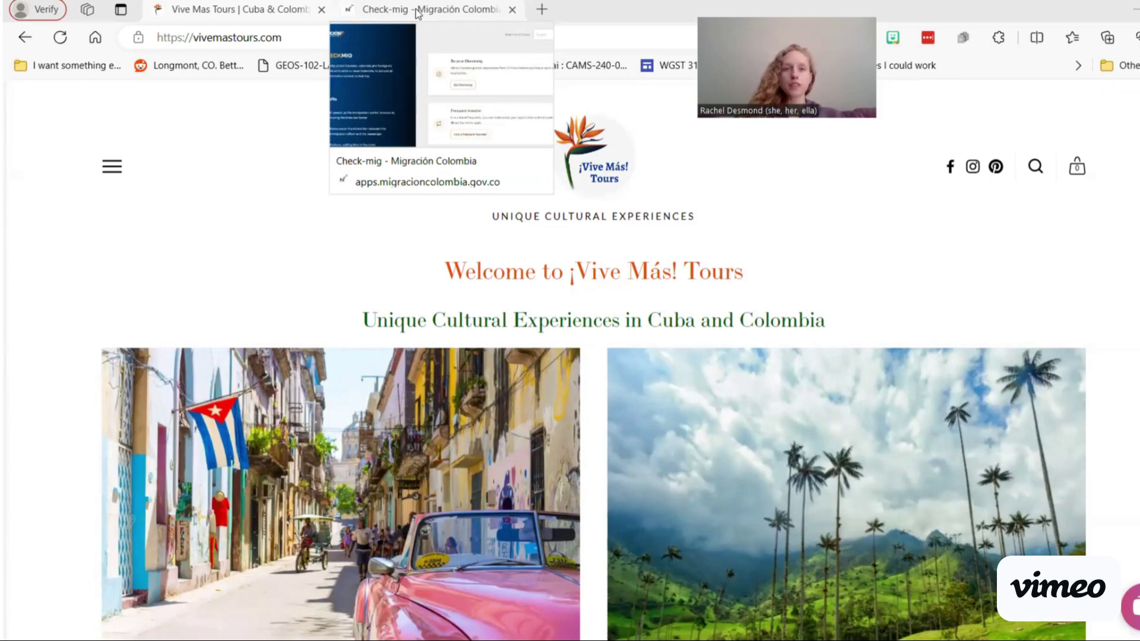
# Step: Bring up the Check-Mig pre-registration page, which is shown in English
pyautogui.click(418, 11)
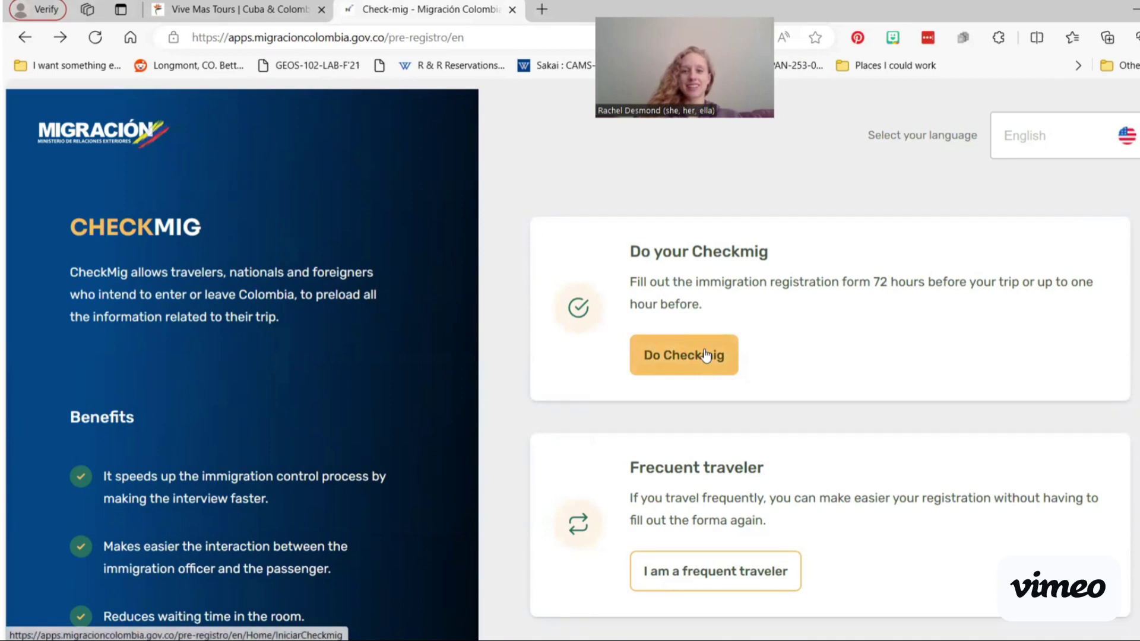
# Step: Start a new Checkmig and choose 'I travel to Colombia' with Air as the transport
pyautogui.click(705, 355)
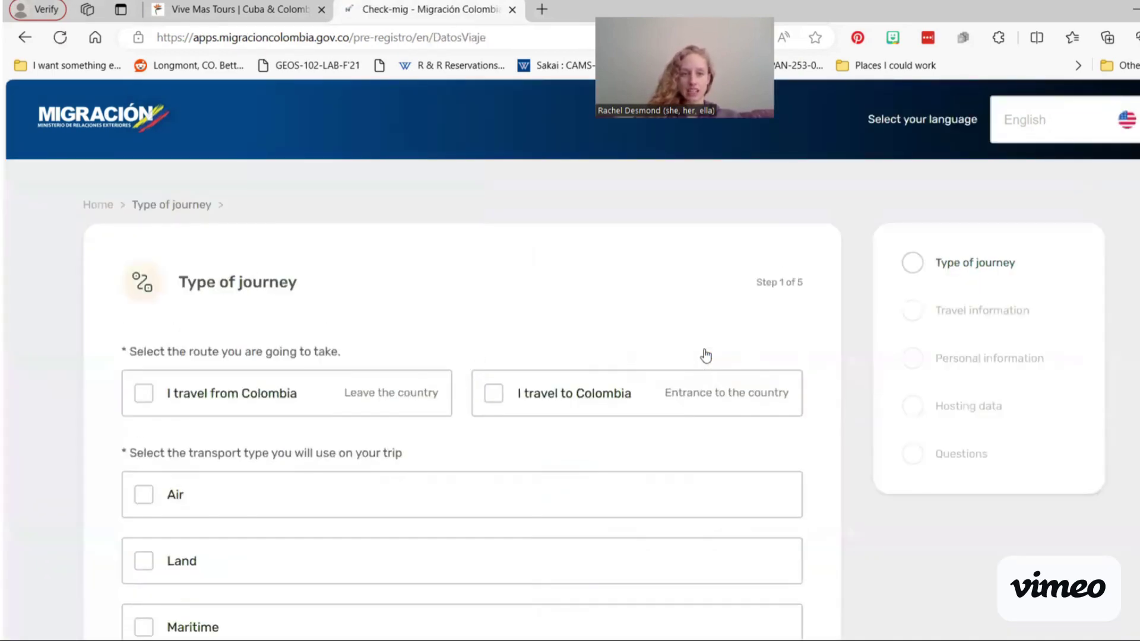
pyautogui.scroll(-1, 458, 449)
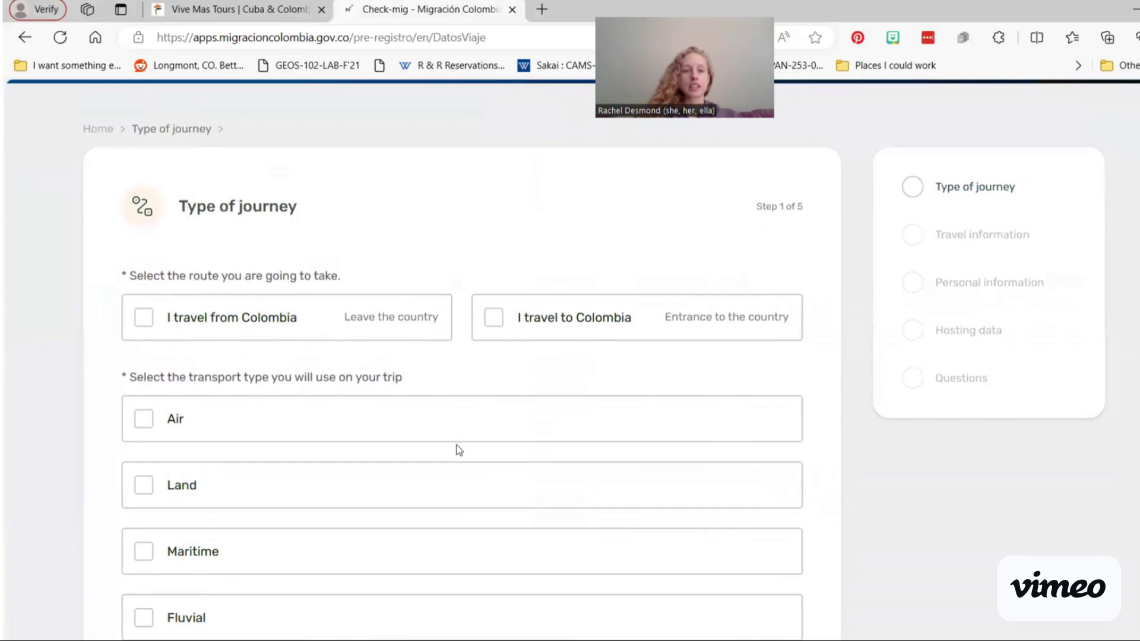
pyautogui.click(271, 328)
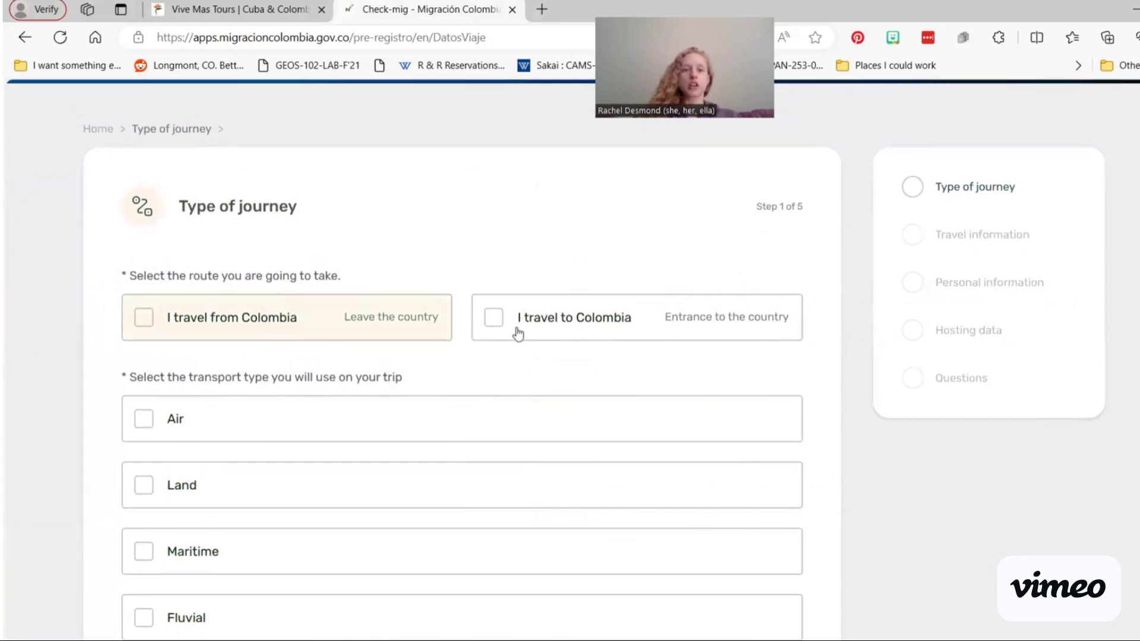
pyautogui.click(518, 334)
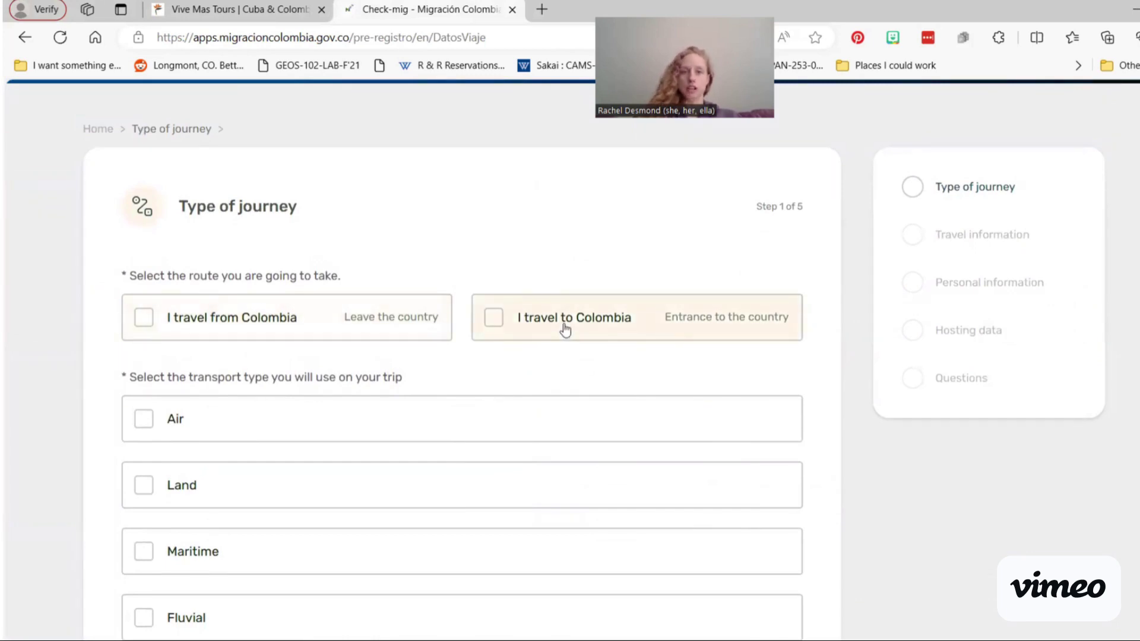
pyautogui.click(564, 330)
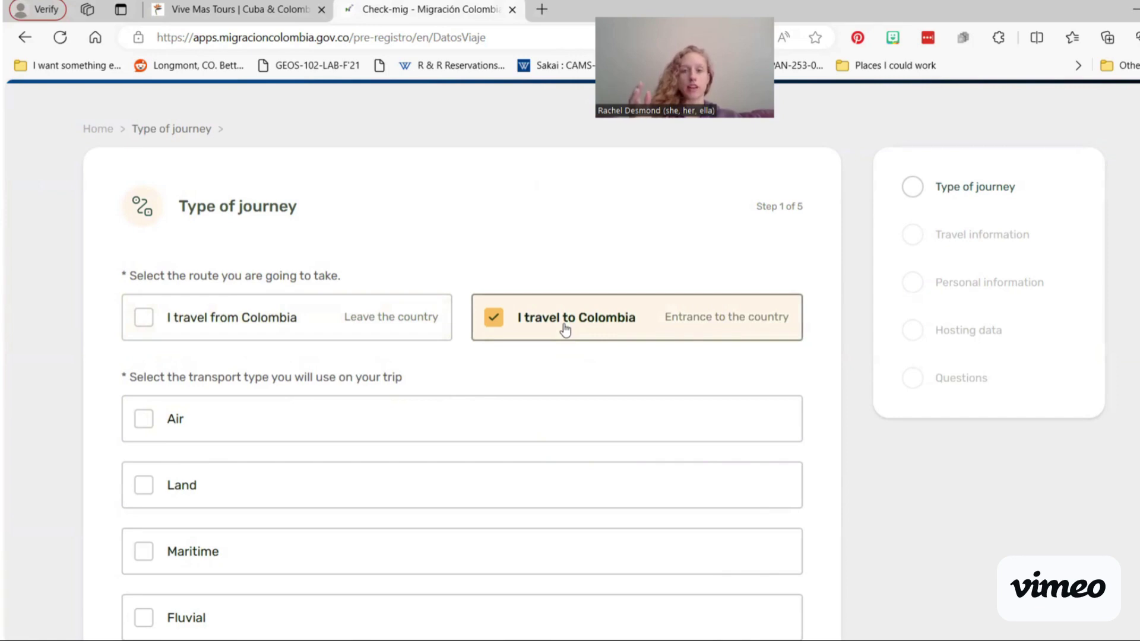
pyautogui.click(490, 417)
pyautogui.scroll(-2, 490, 417)
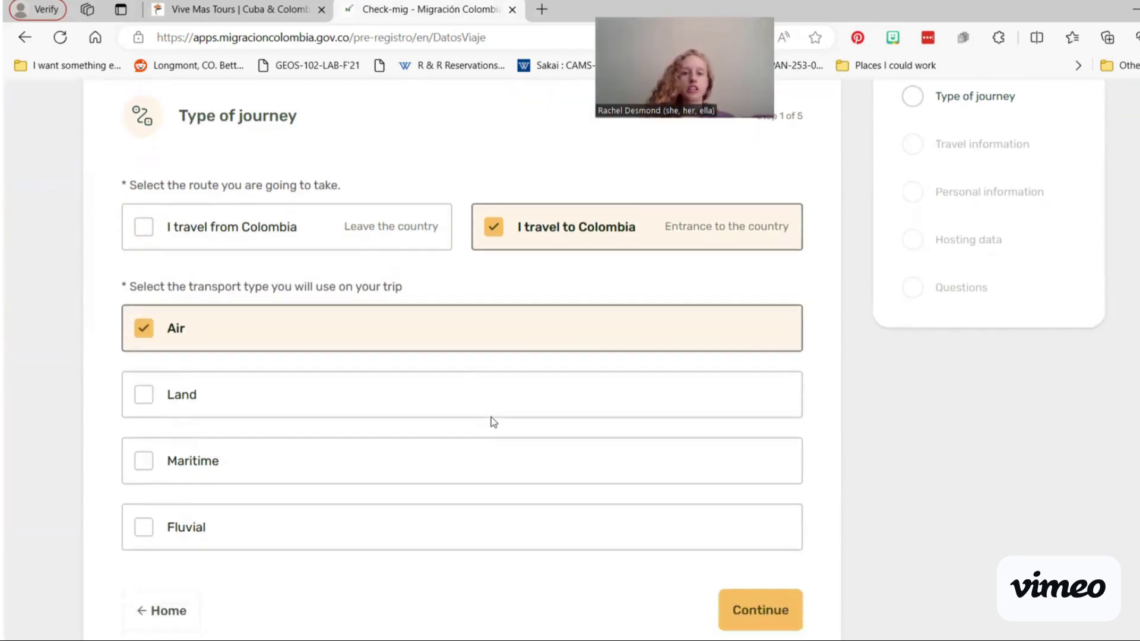
pyautogui.scroll(-2, 490, 416)
# Step: On Travel information, mark a commercial flight with checkpoint Bogota El Dorado Airport
pyautogui.click(736, 458)
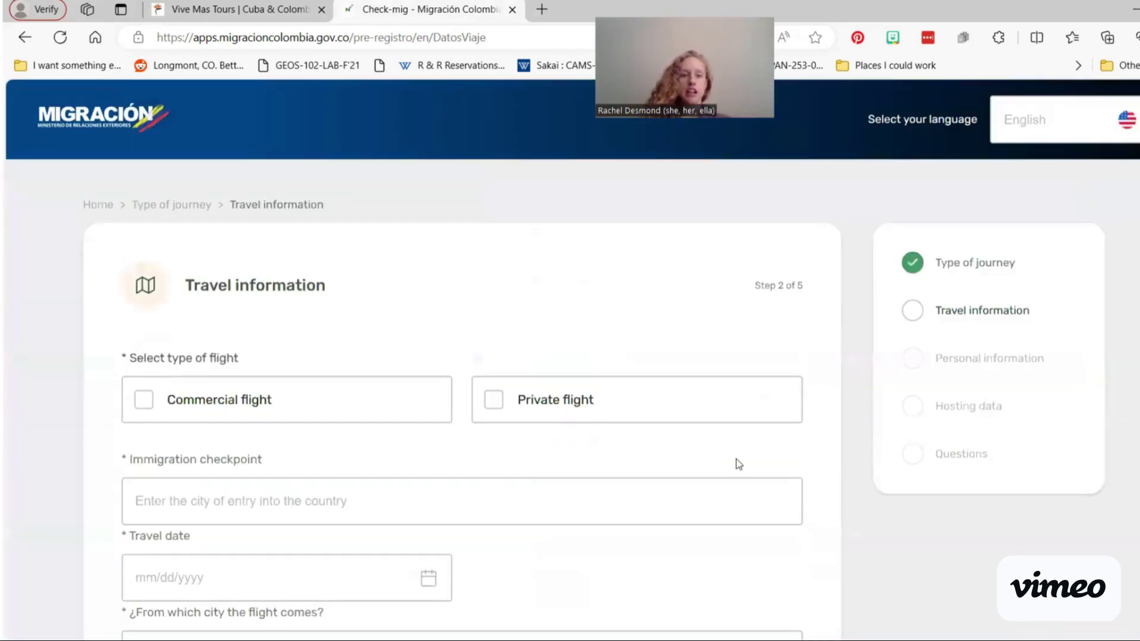
pyautogui.click(363, 410)
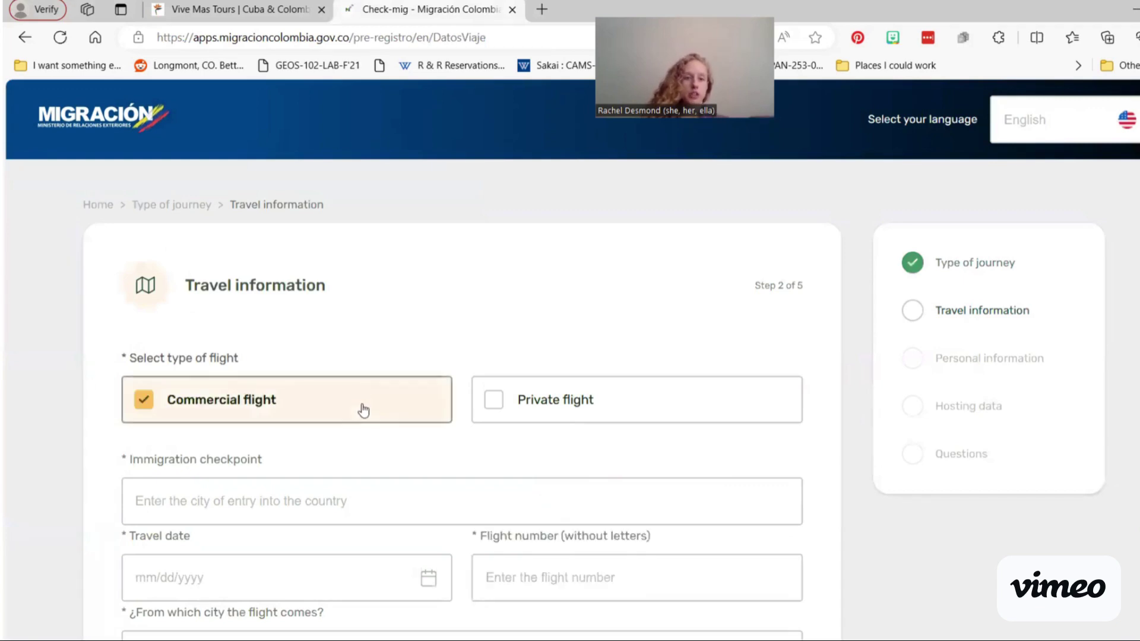
pyautogui.scroll(-2, 363, 410)
pyautogui.click(361, 398)
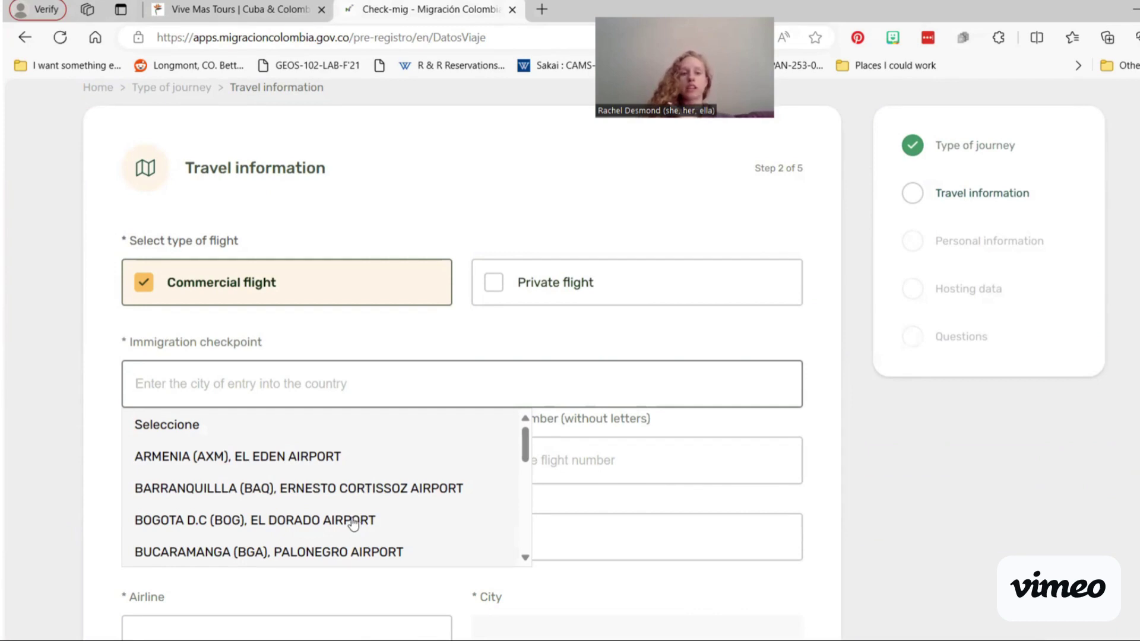
pyautogui.click(353, 522)
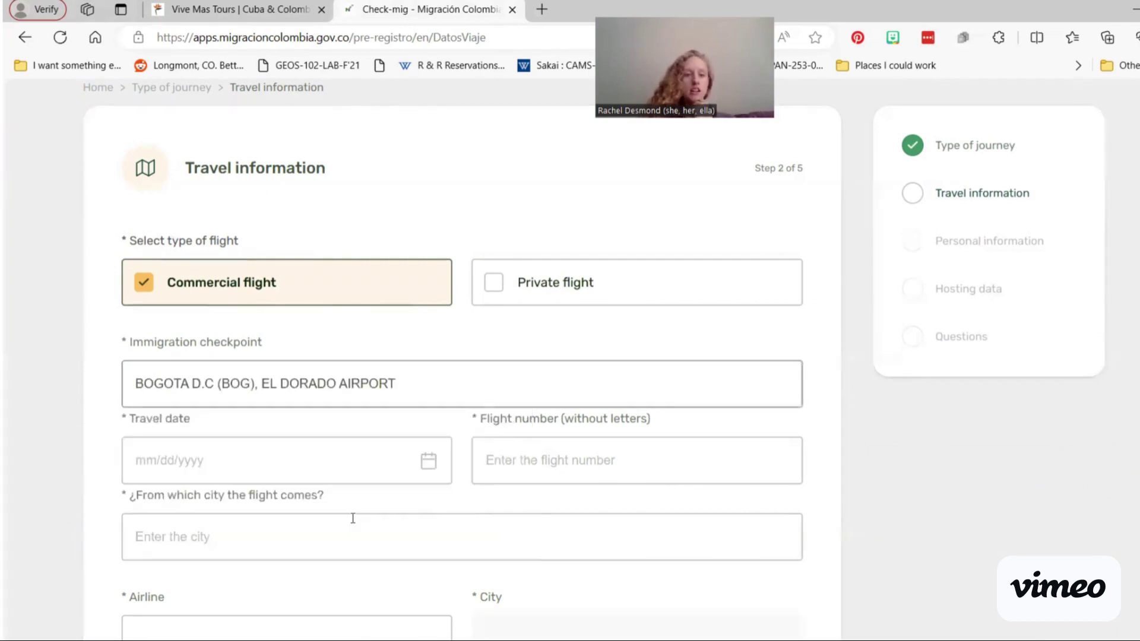
# Step: Set the travel date to 04/09/2024 and enter flight number 292, which is rejected as not found
pyautogui.click(336, 463)
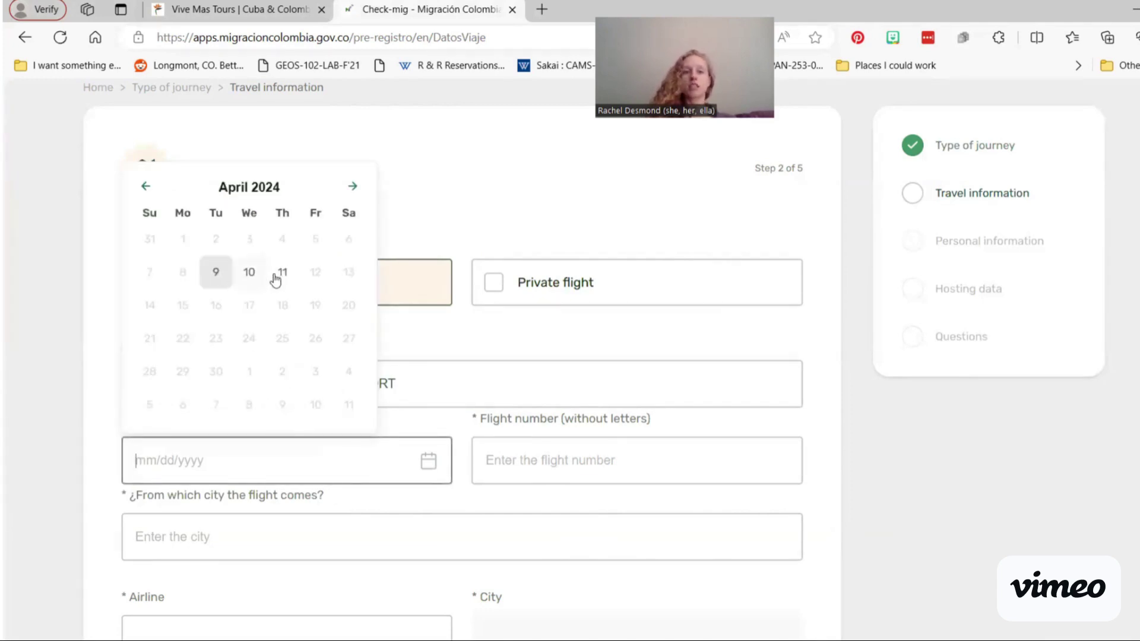
pyautogui.click(247, 275)
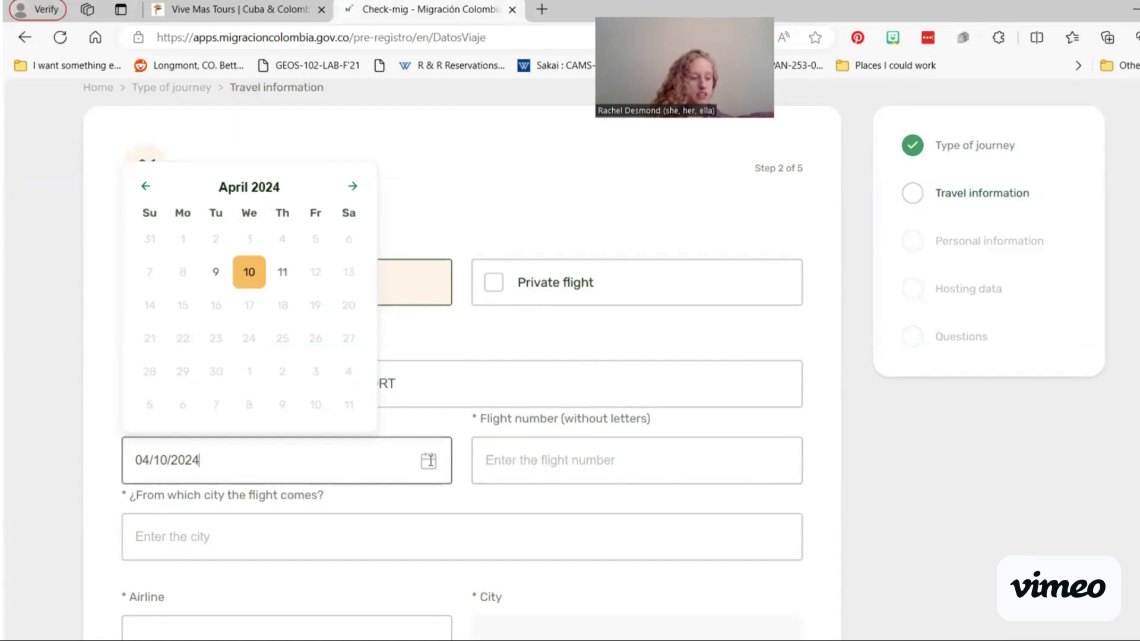
pyautogui.click(214, 279)
pyautogui.click(530, 466)
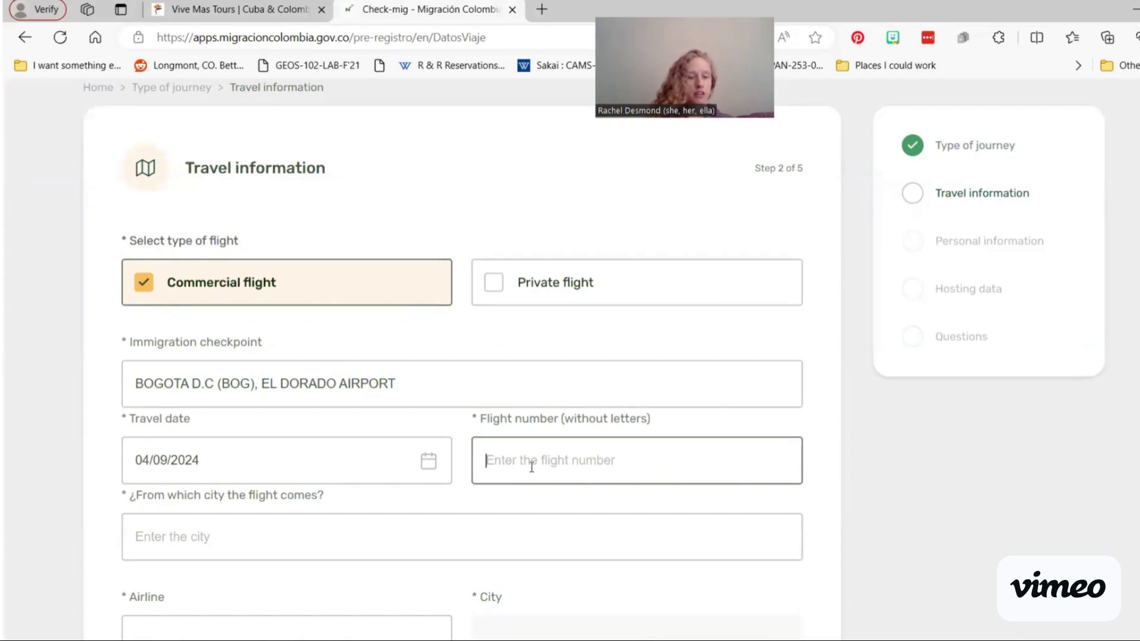
pyautogui.write('292')
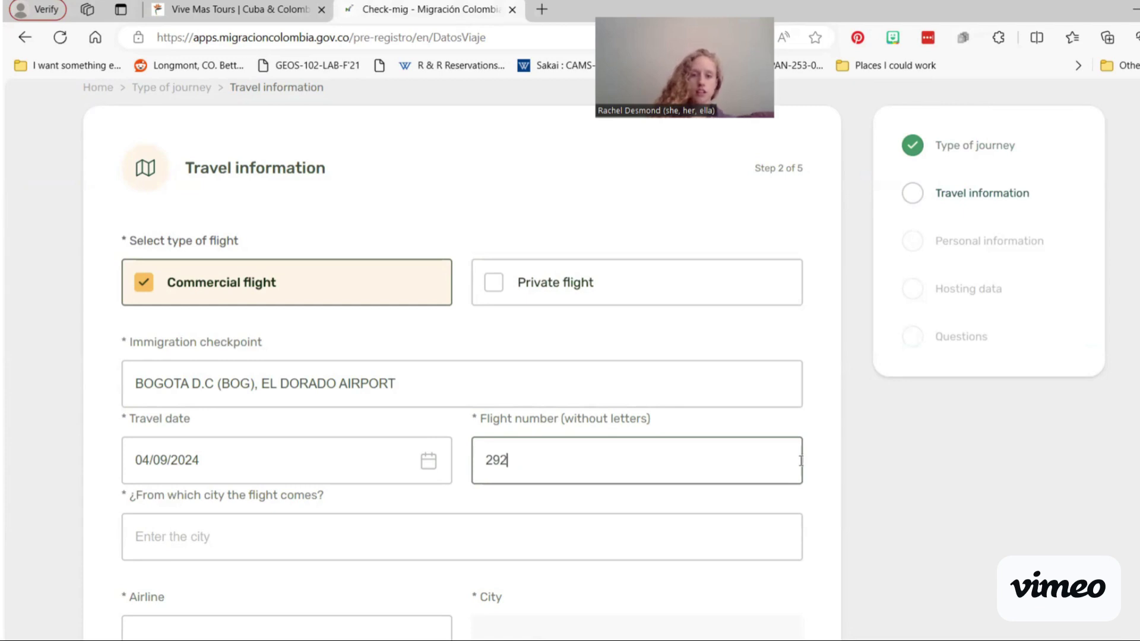
pyautogui.click(895, 465)
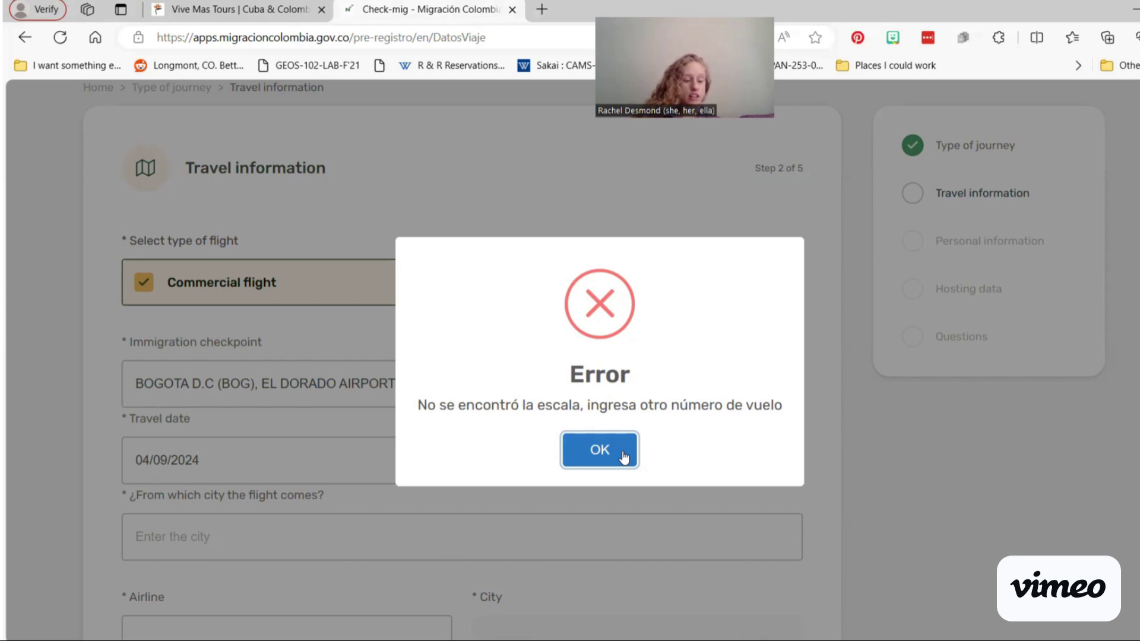
# Step: Dismiss the error and replace the flight number with 207, auto-filling HOUSTON - BOGOTA on United Airlines
pyautogui.click(621, 456)
pyautogui.doubleClick(574, 457)
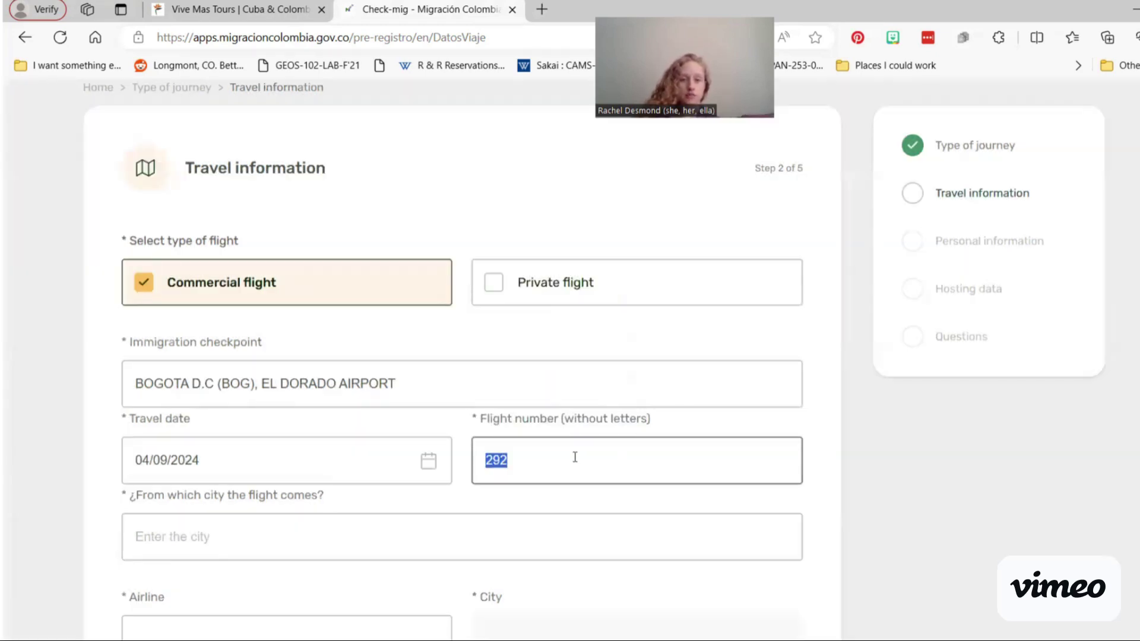
pyautogui.write('207')
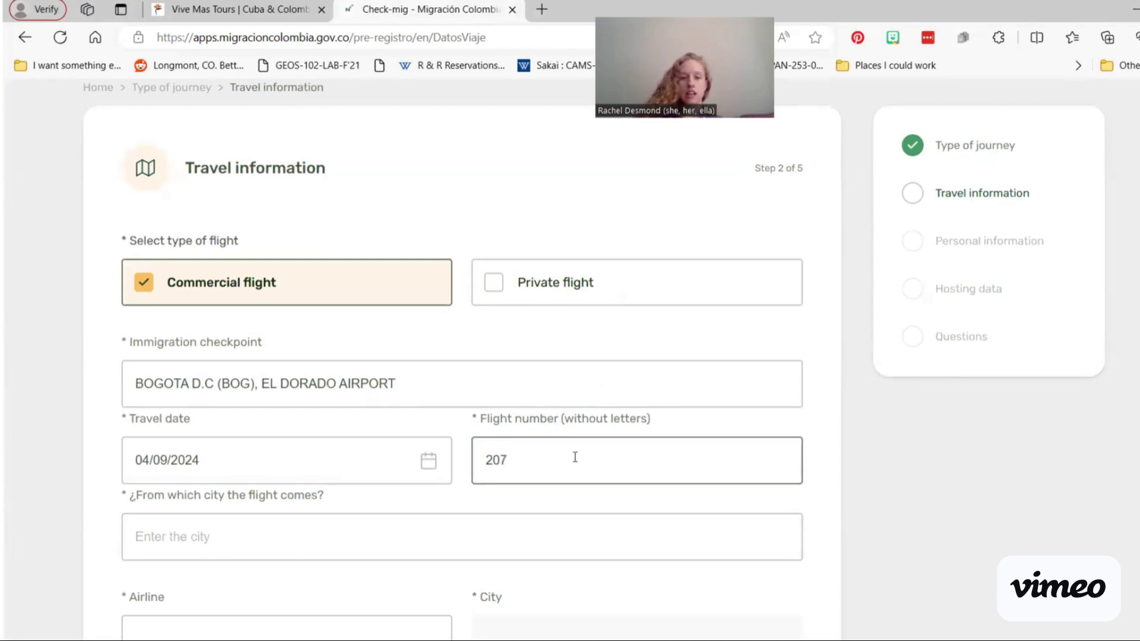
pyautogui.click(838, 461)
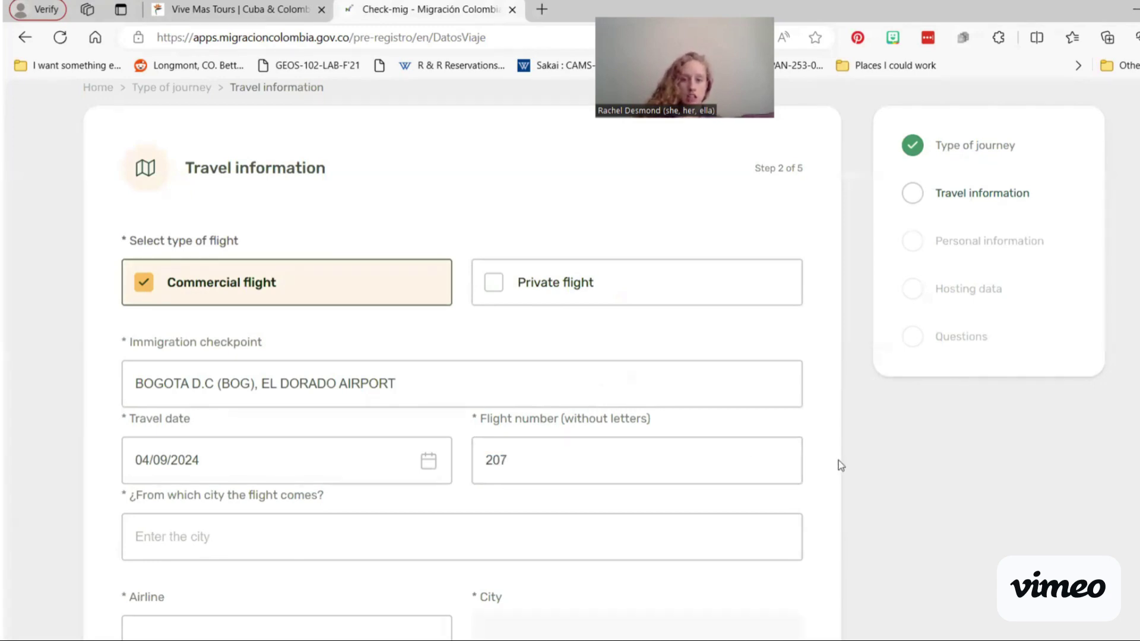
pyautogui.scroll(-3, 788, 452)
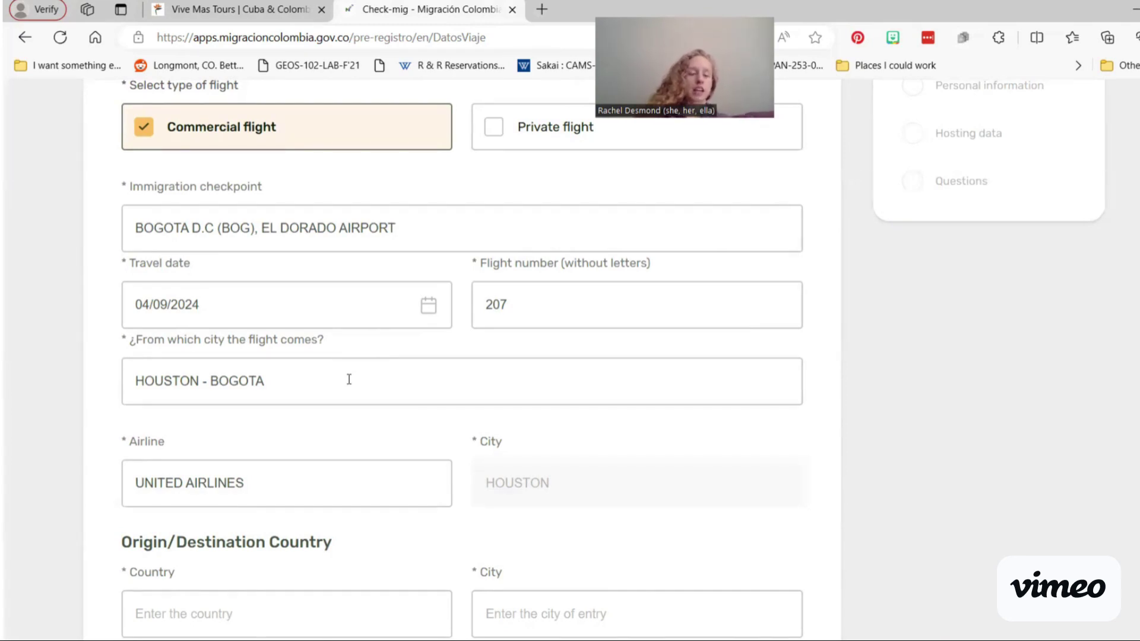
pyautogui.scroll(-1, 349, 379)
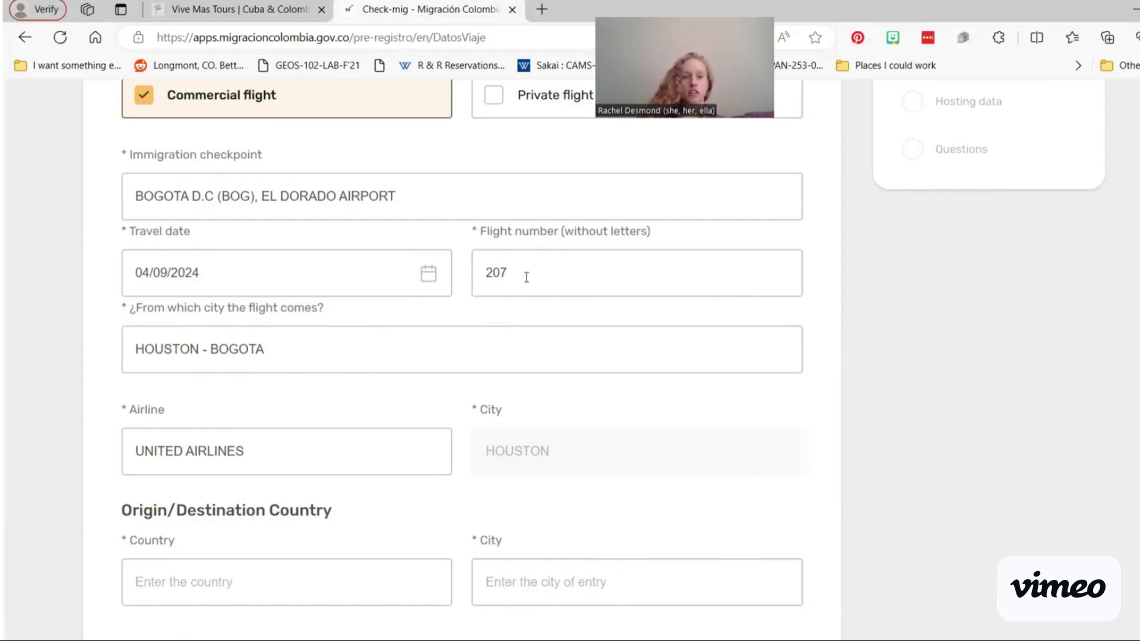
pyautogui.scroll(-1, 526, 278)
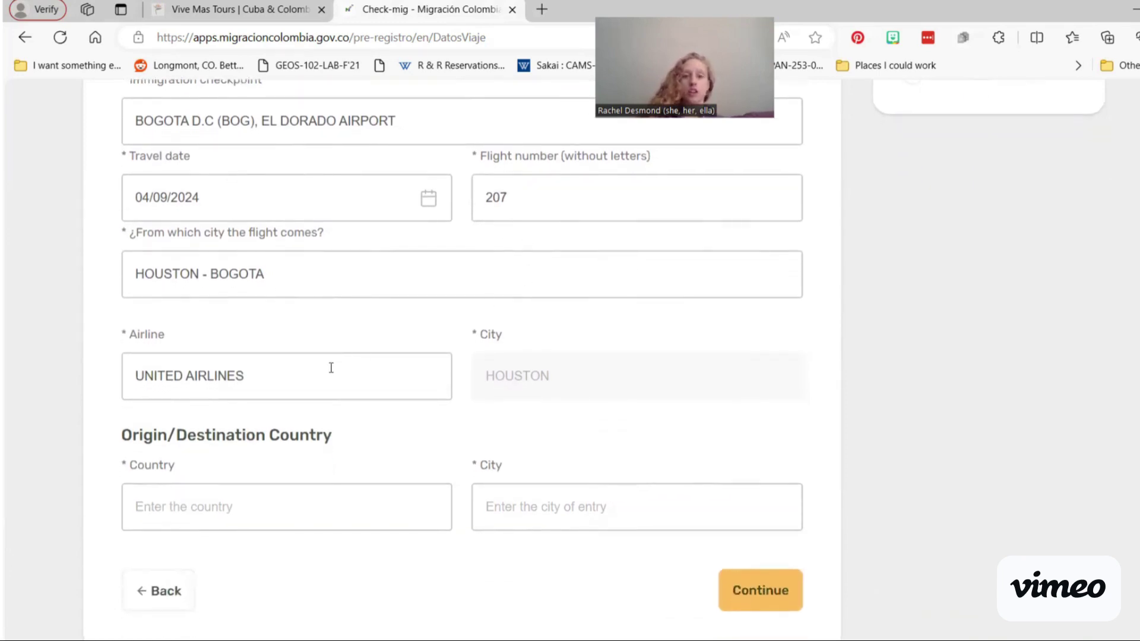
pyautogui.scroll(-1, 390, 466)
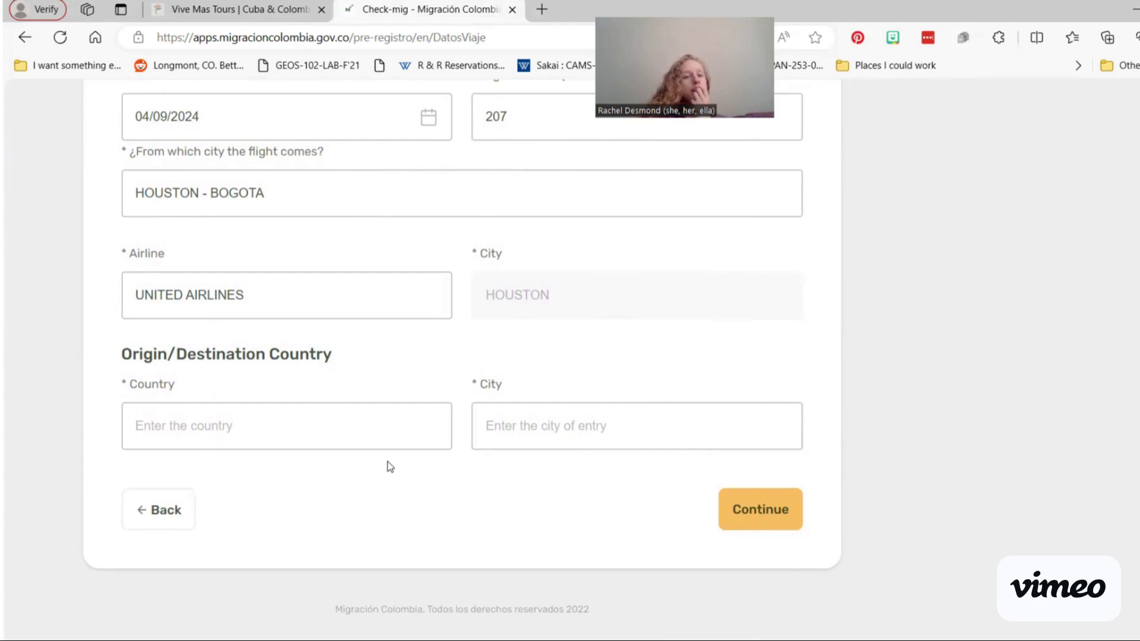
# Step: Choose UNITED STATES as the country and DENVER , COLORADO as the city, then submit the travel information
pyautogui.click(381, 428)
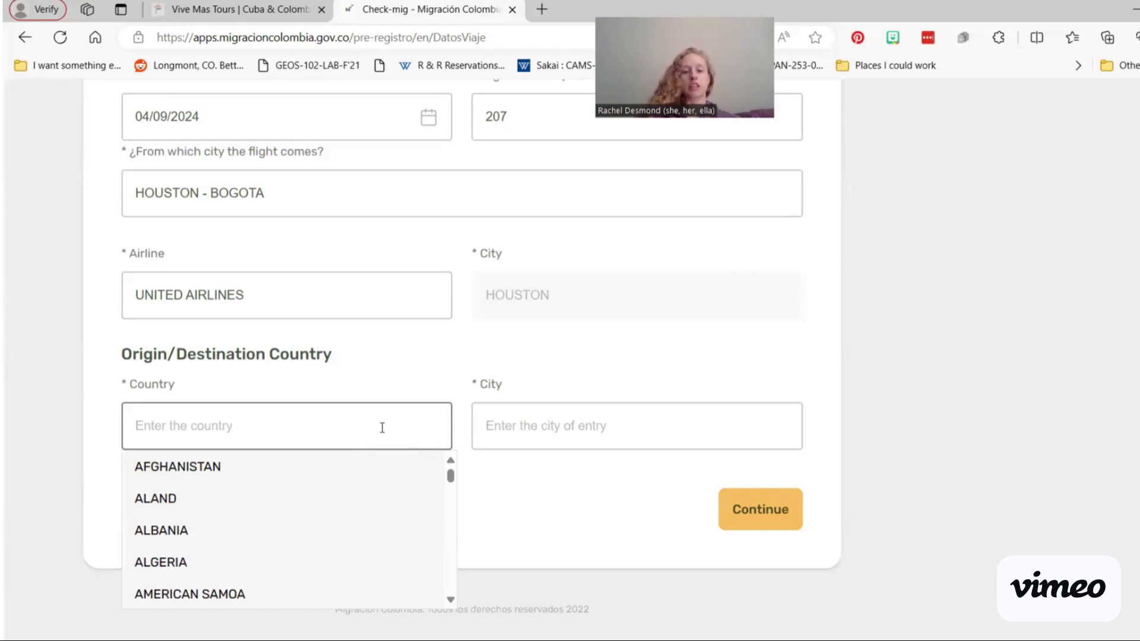
pyautogui.write('unit')
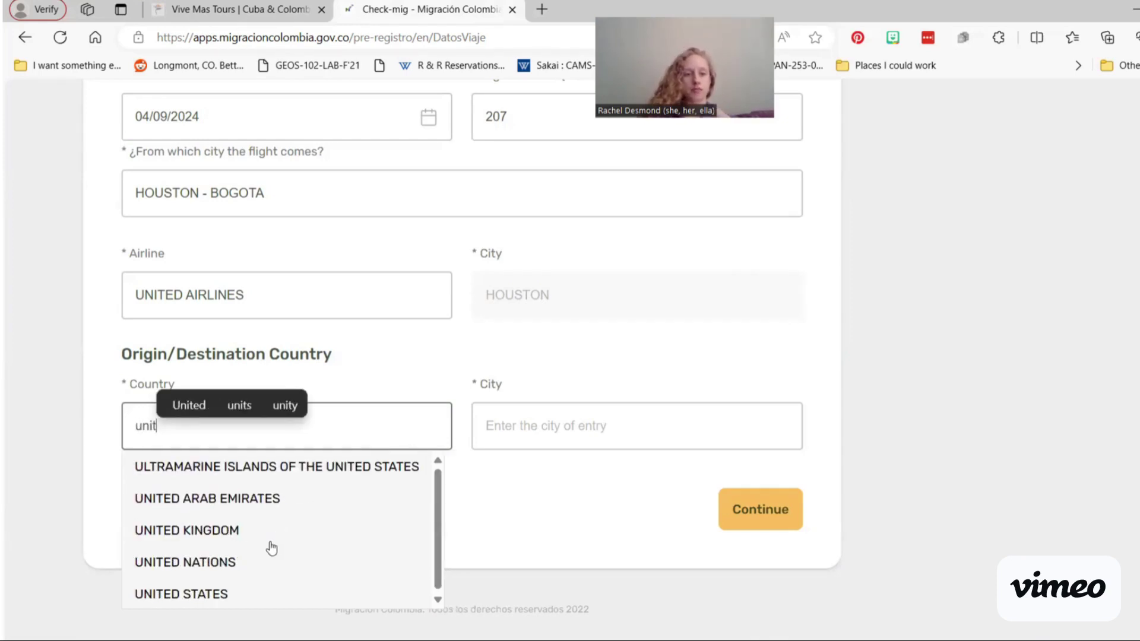
pyautogui.click(244, 592)
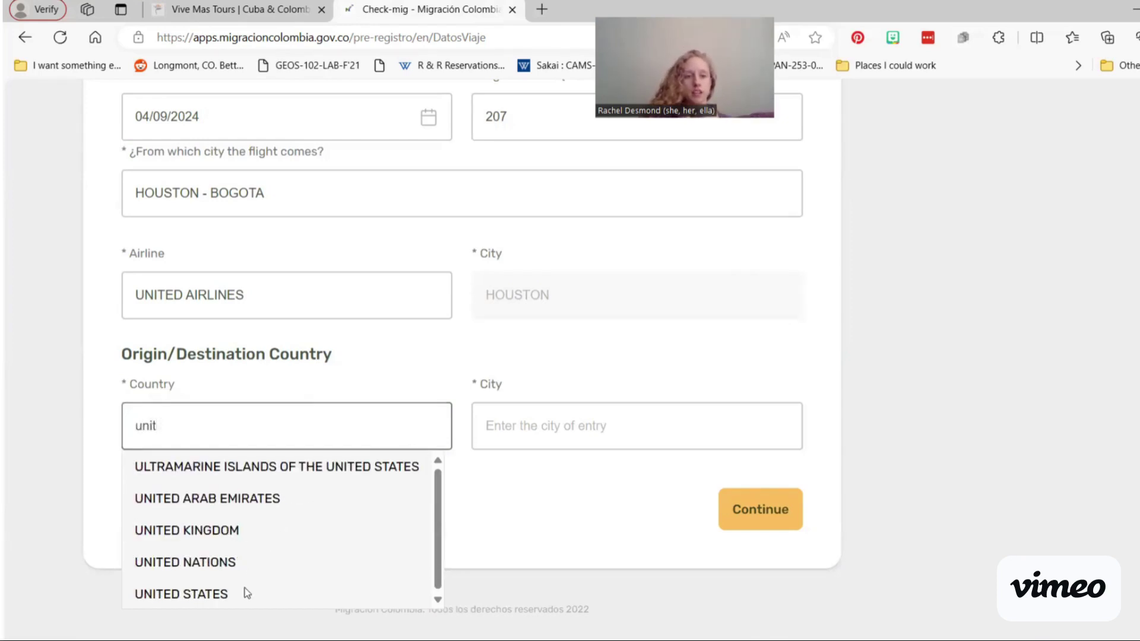
pyautogui.click(680, 419)
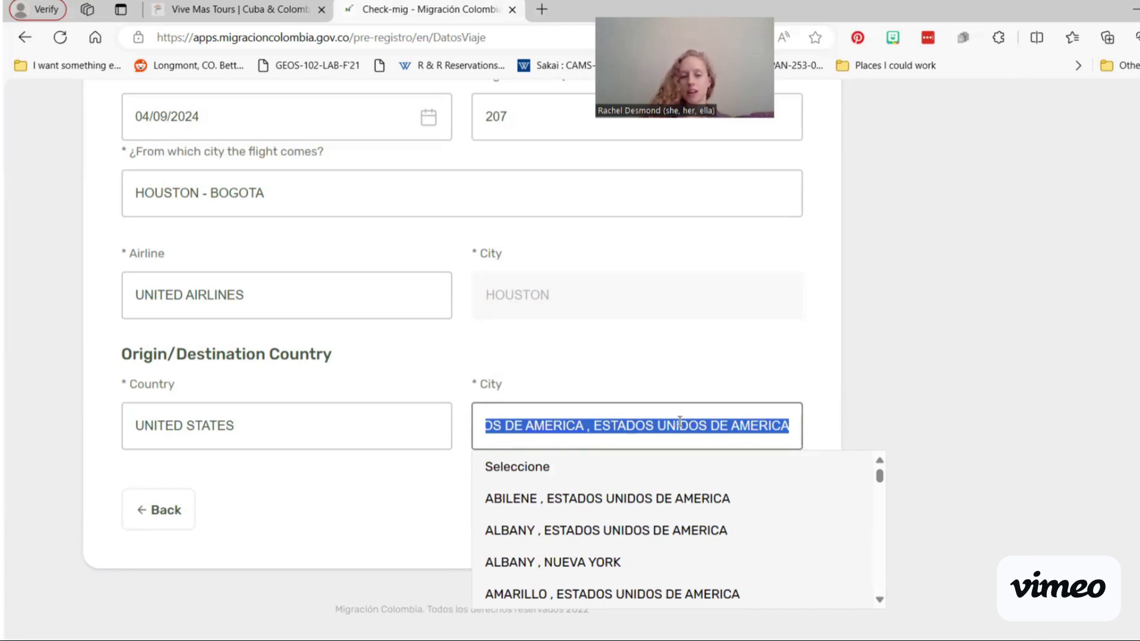
pyautogui.write('den')
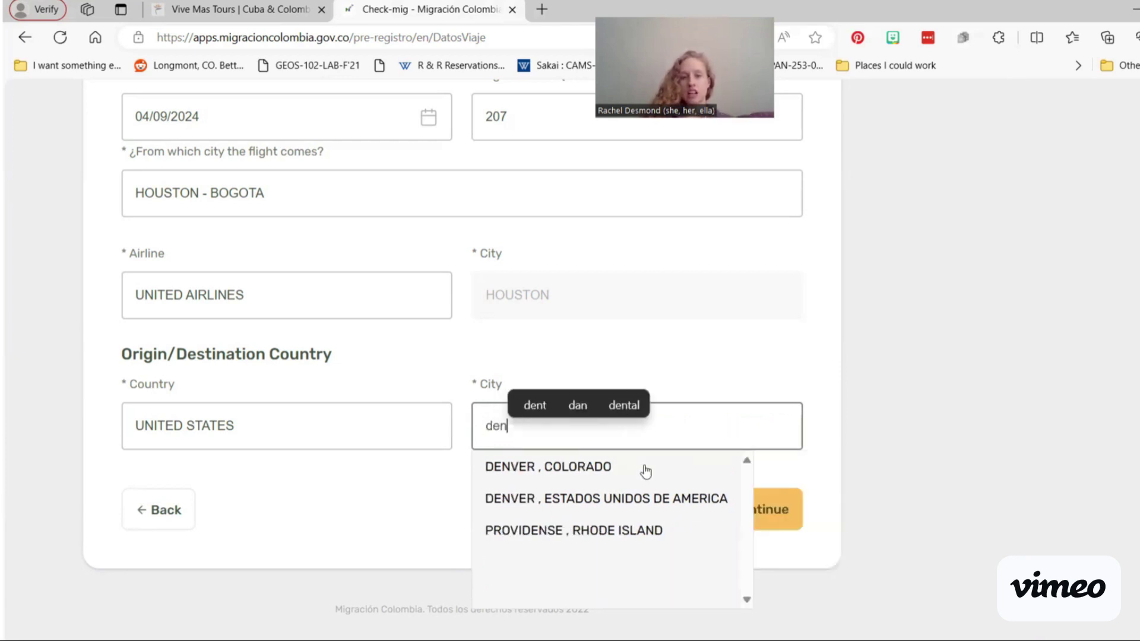
pyautogui.click(604, 472)
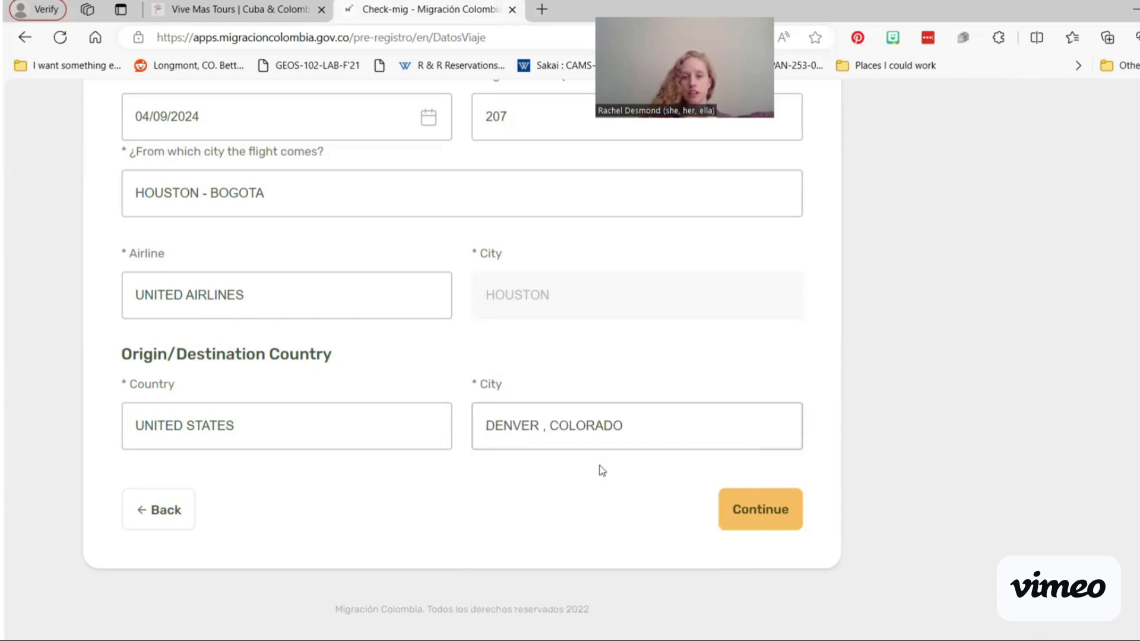
pyautogui.click(748, 518)
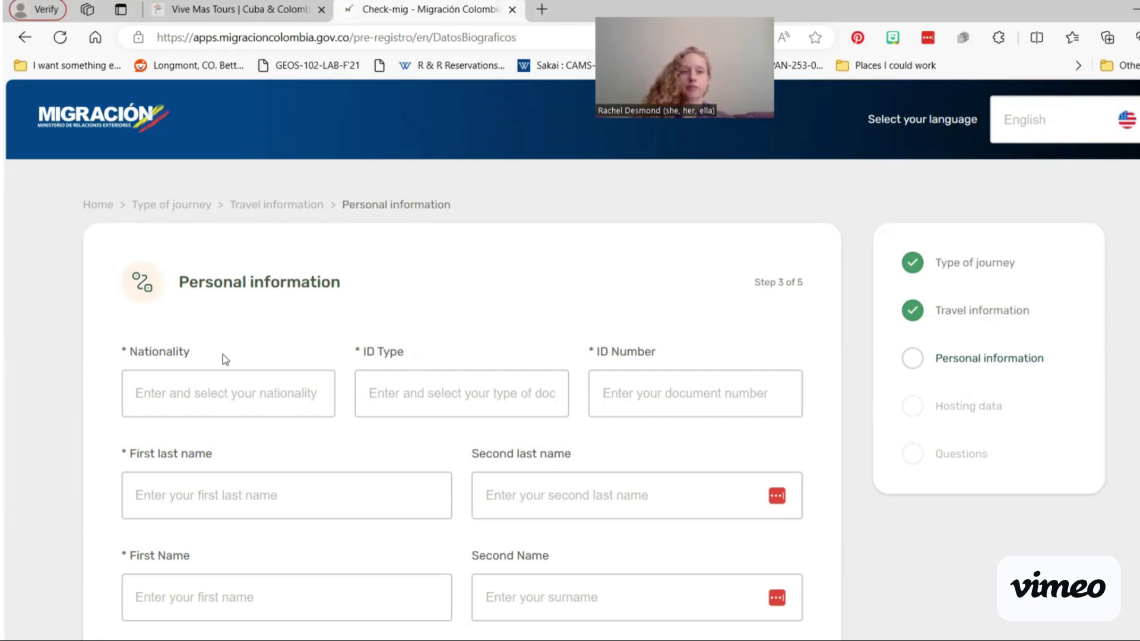
# Step: Set nationality to UNITED STATES, ID type PASAPORTE, and enter the passport number
pyautogui.click(232, 383)
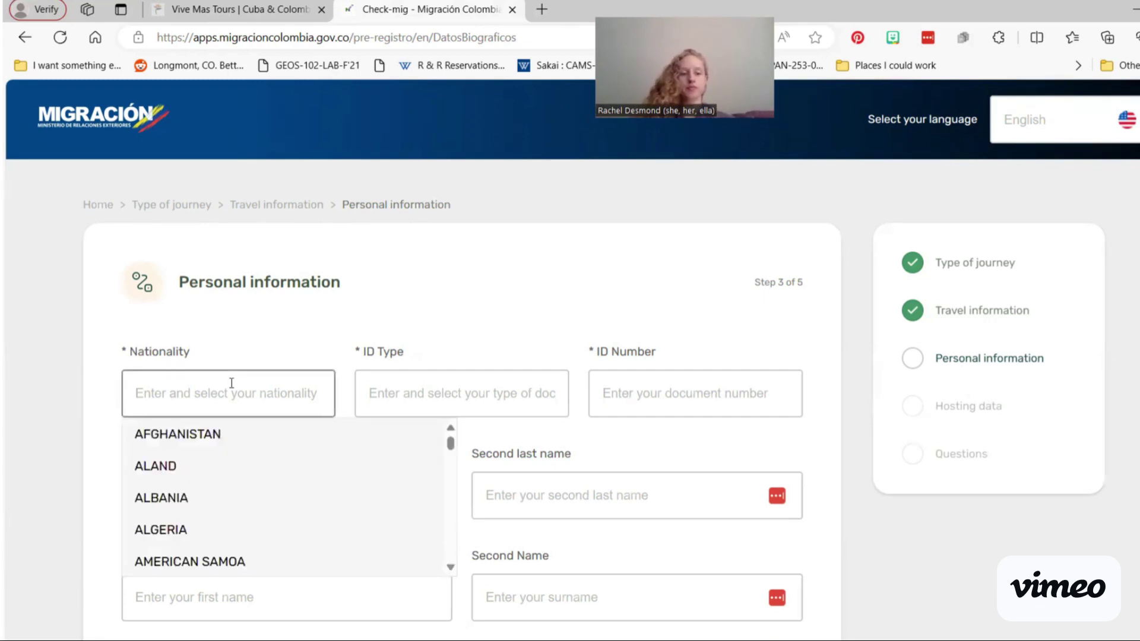
pyautogui.write('a')
pyautogui.press('BackSpace')
pyautogui.write('uni')
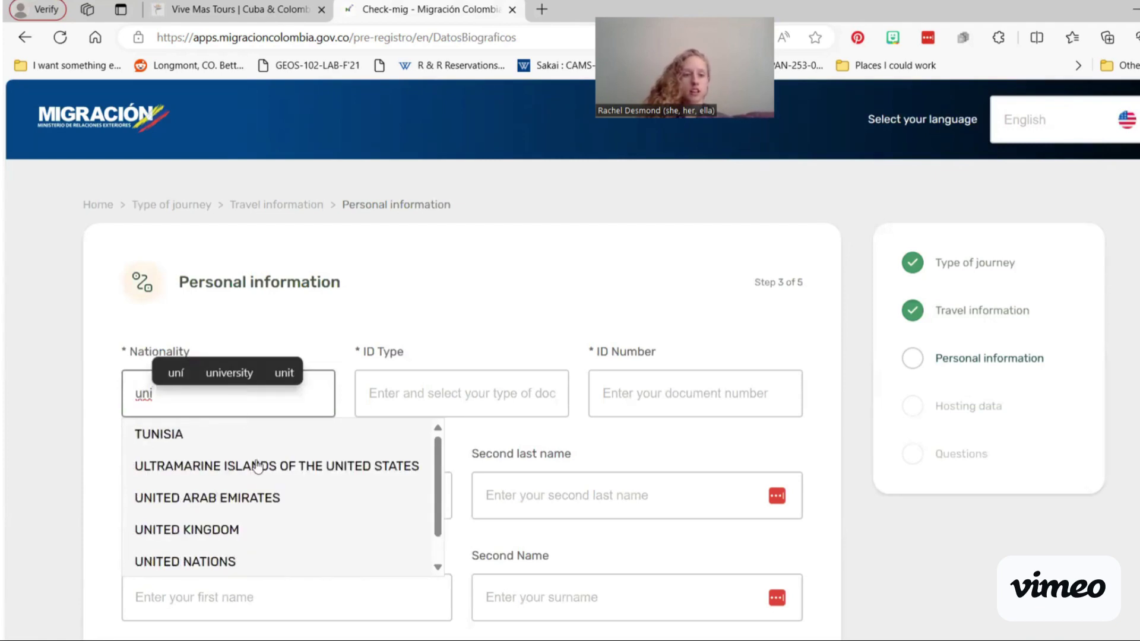
pyautogui.scroll(-1, 252, 466)
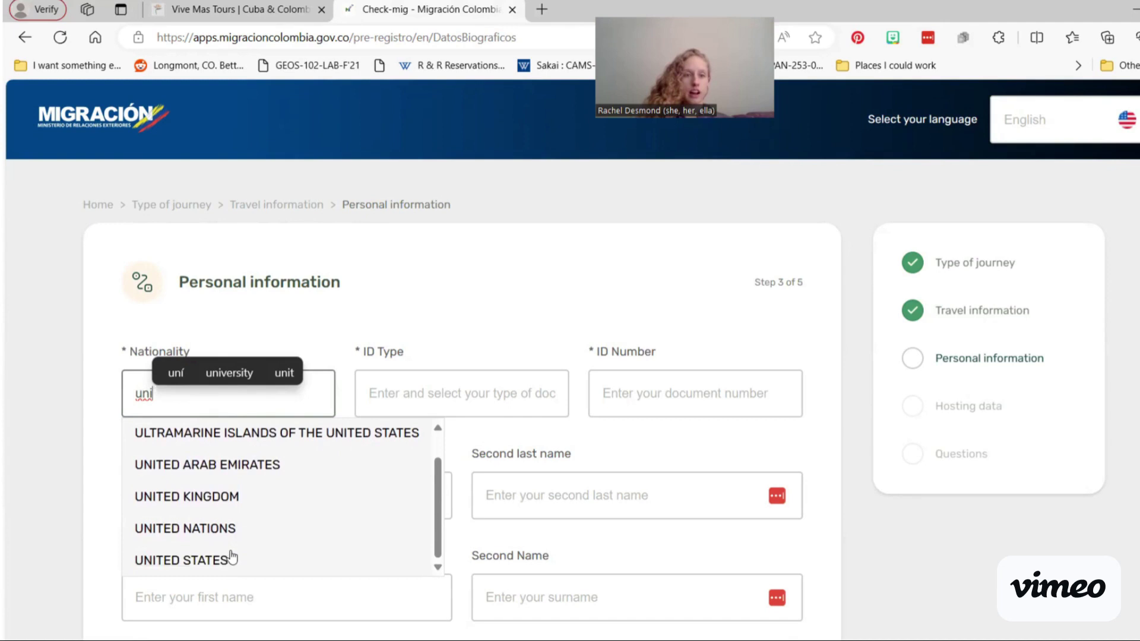
pyautogui.click(233, 557)
pyautogui.click(448, 387)
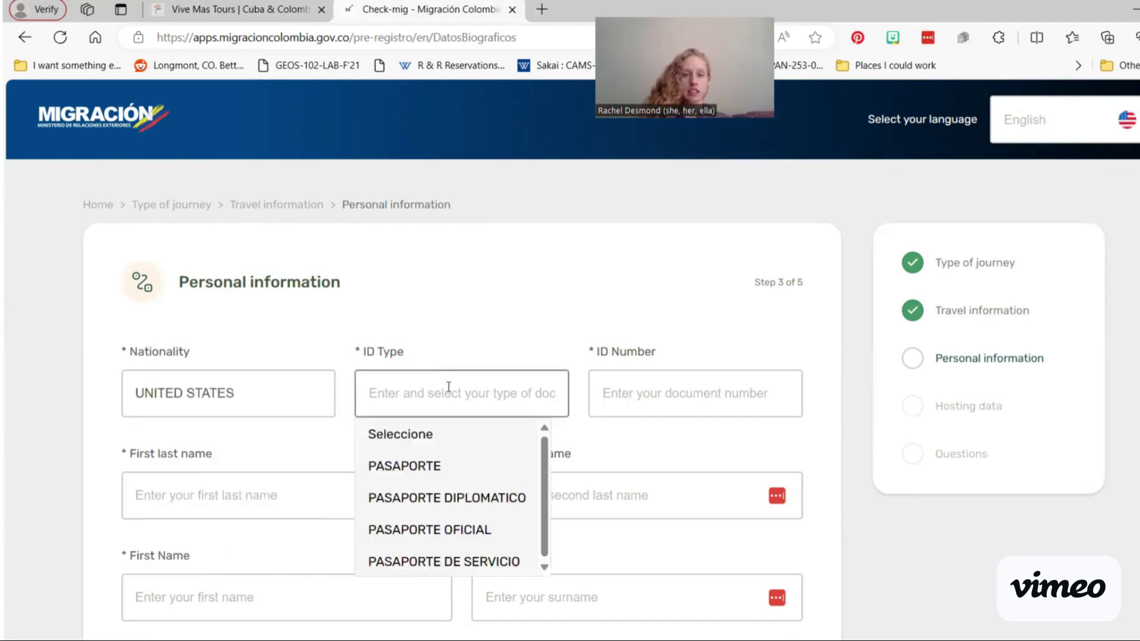
pyautogui.click(447, 467)
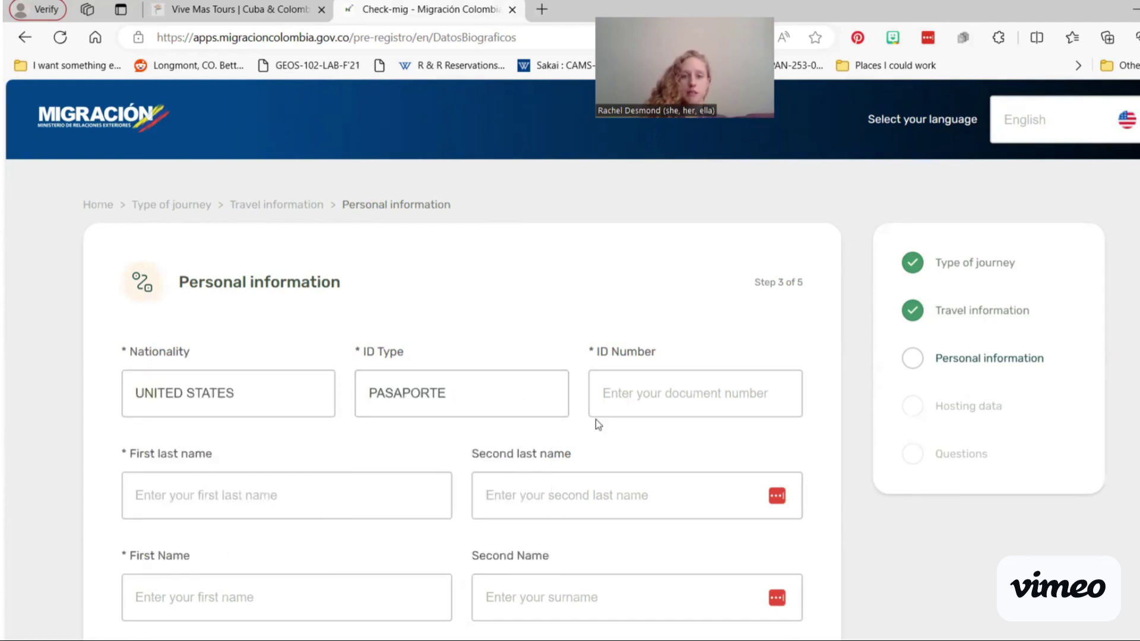
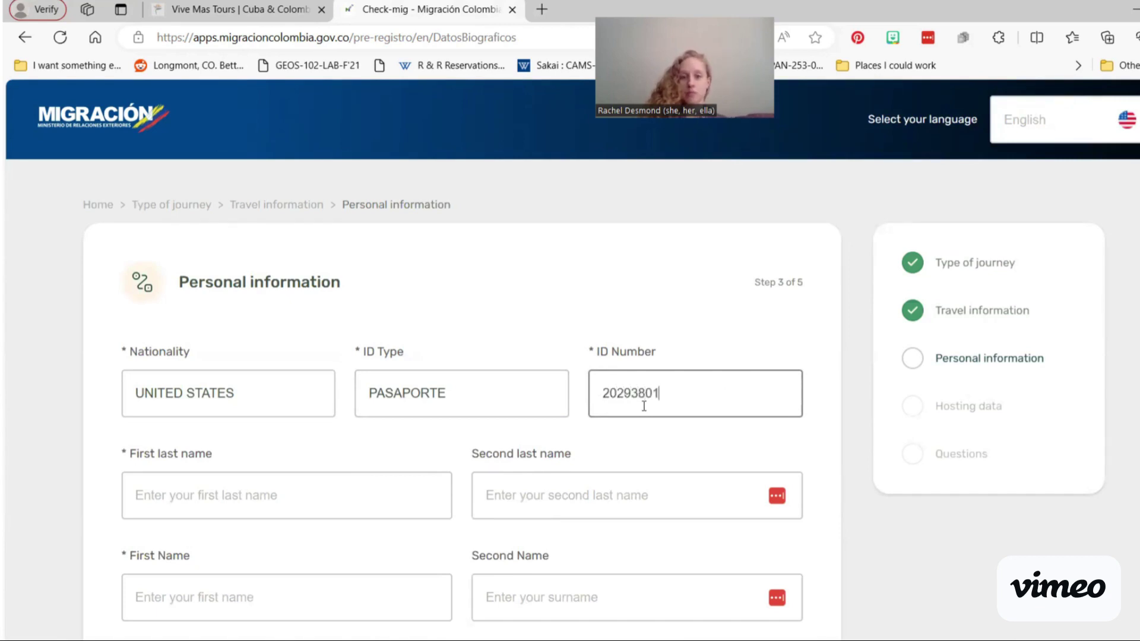
# Step: Fill in the traveller's last name, correcting a wrong entry, and the first name from suggestions
pyautogui.click(368, 497)
pyautogui.scroll(-2, 356, 474)
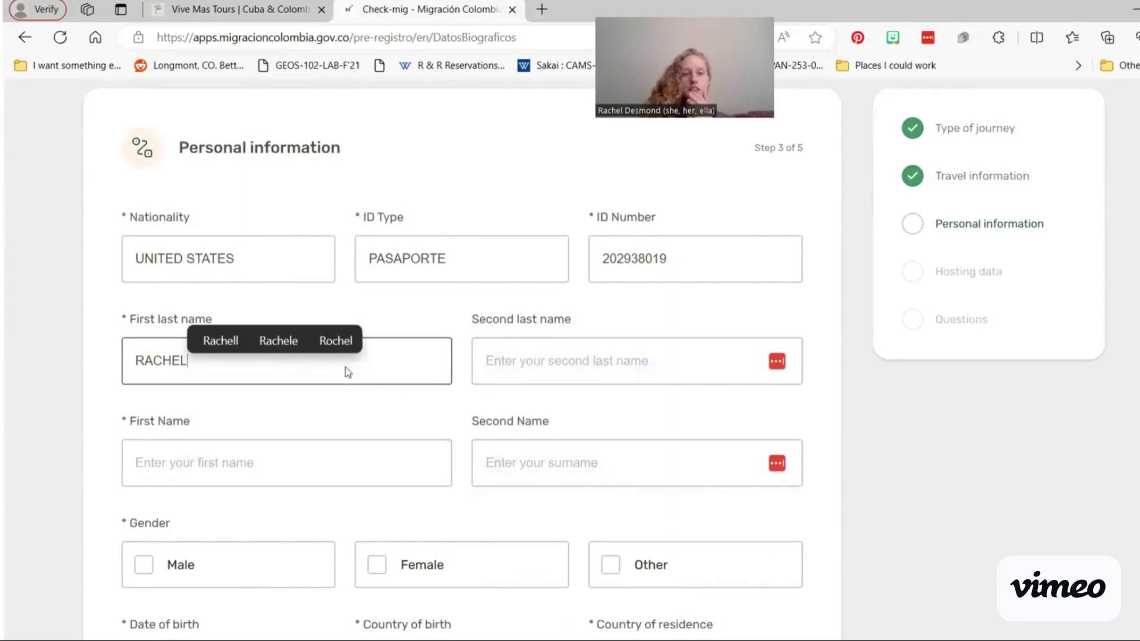
pyautogui.doubleClick(415, 358)
pyautogui.press('BackSpace')
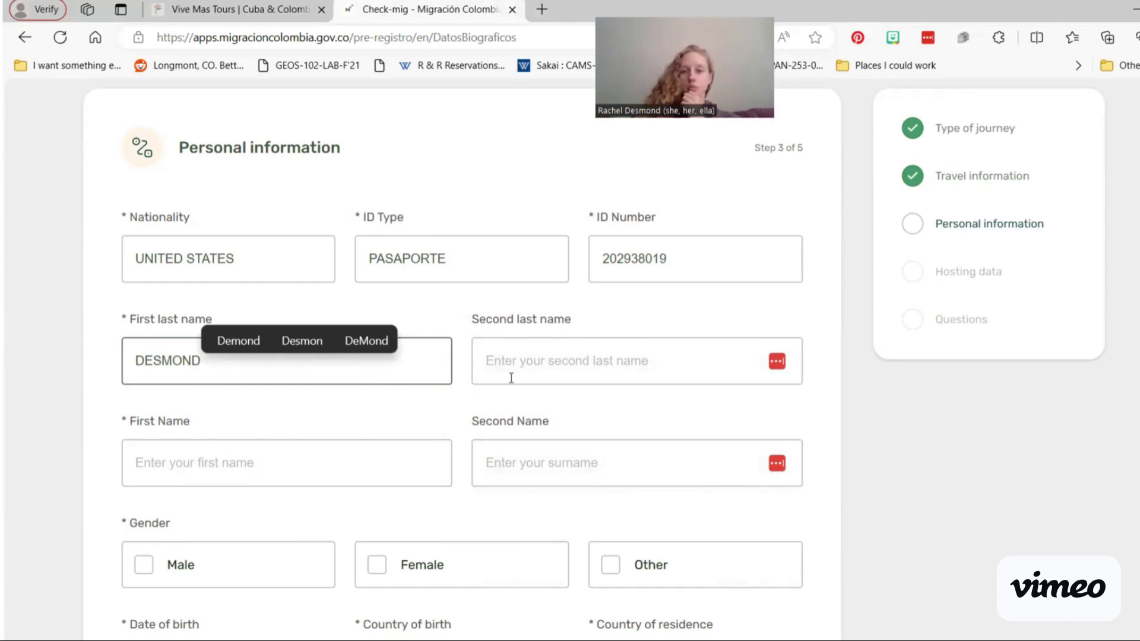
pyautogui.click(358, 461)
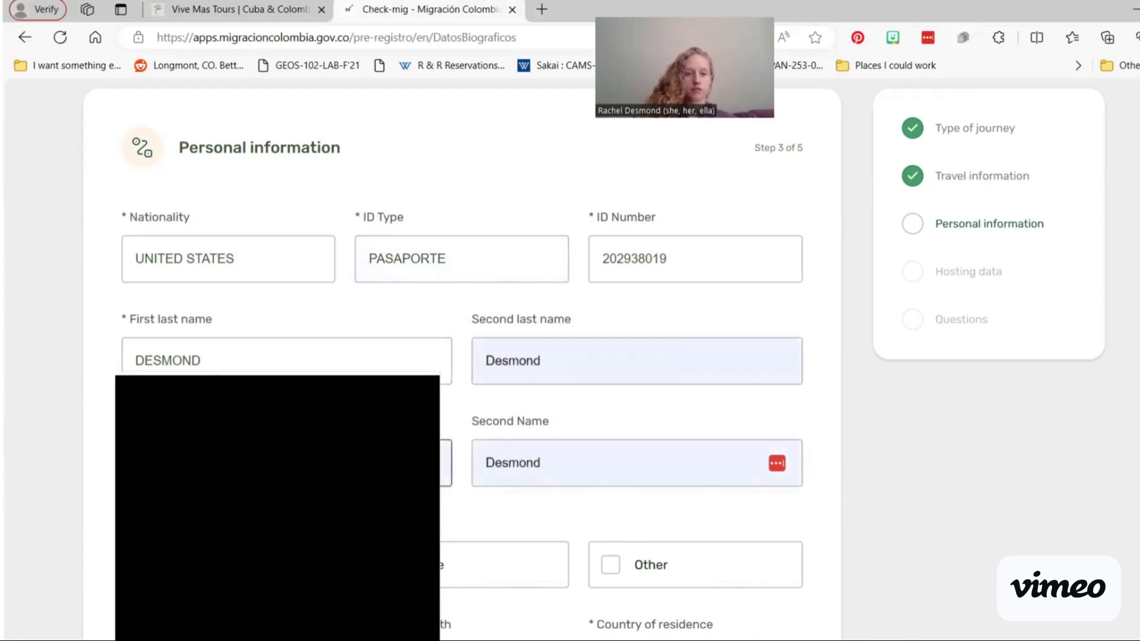
pyautogui.click(367, 468)
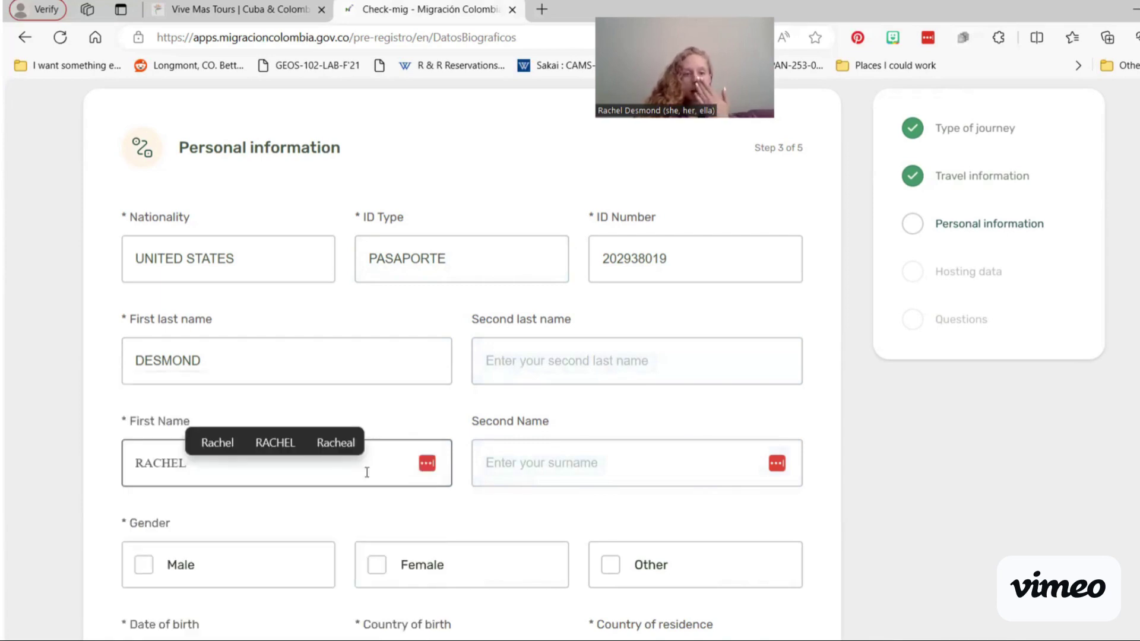
# Step: Mark the gender as Female and enter the date of birth 10/11/19
pyautogui.scroll(-2, 365, 473)
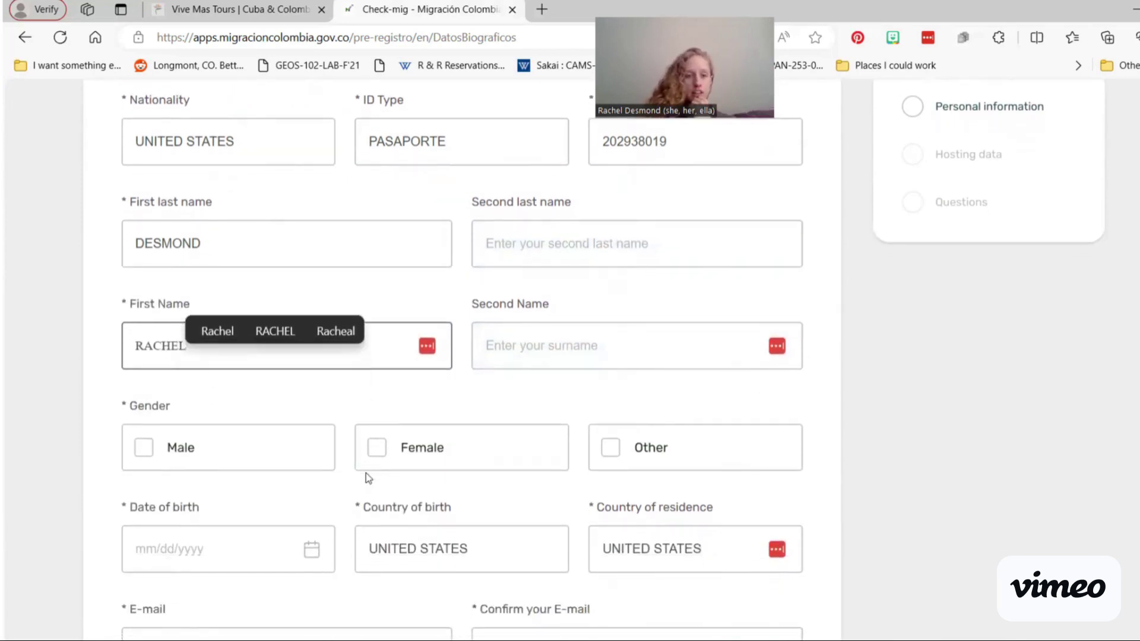
pyautogui.click(375, 458)
pyautogui.scroll(-1, 376, 462)
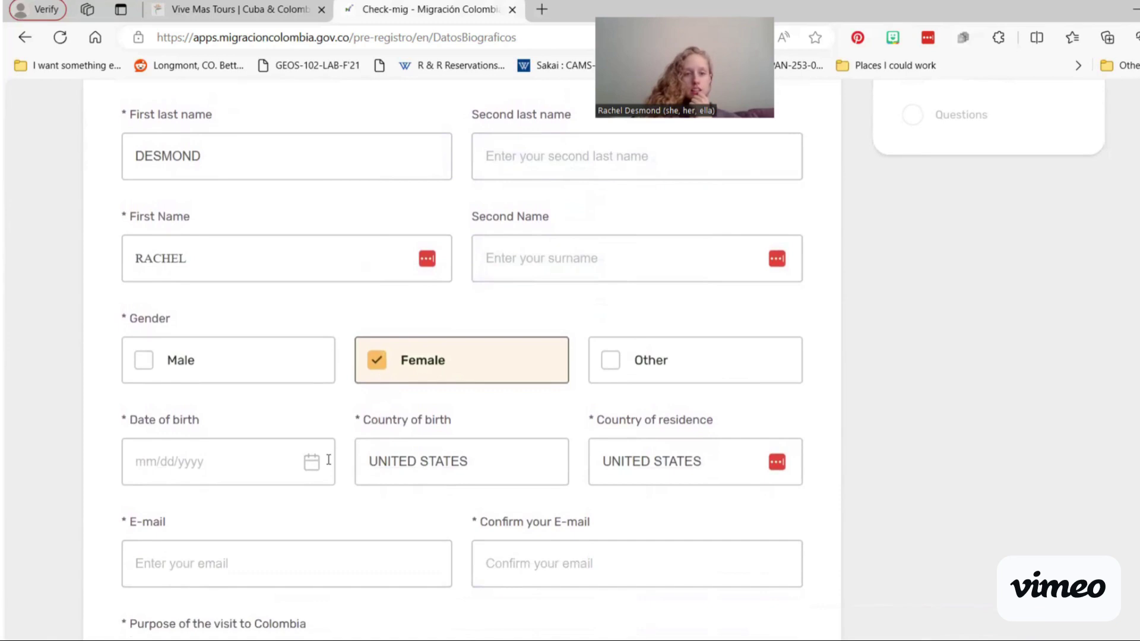
pyautogui.click(267, 463)
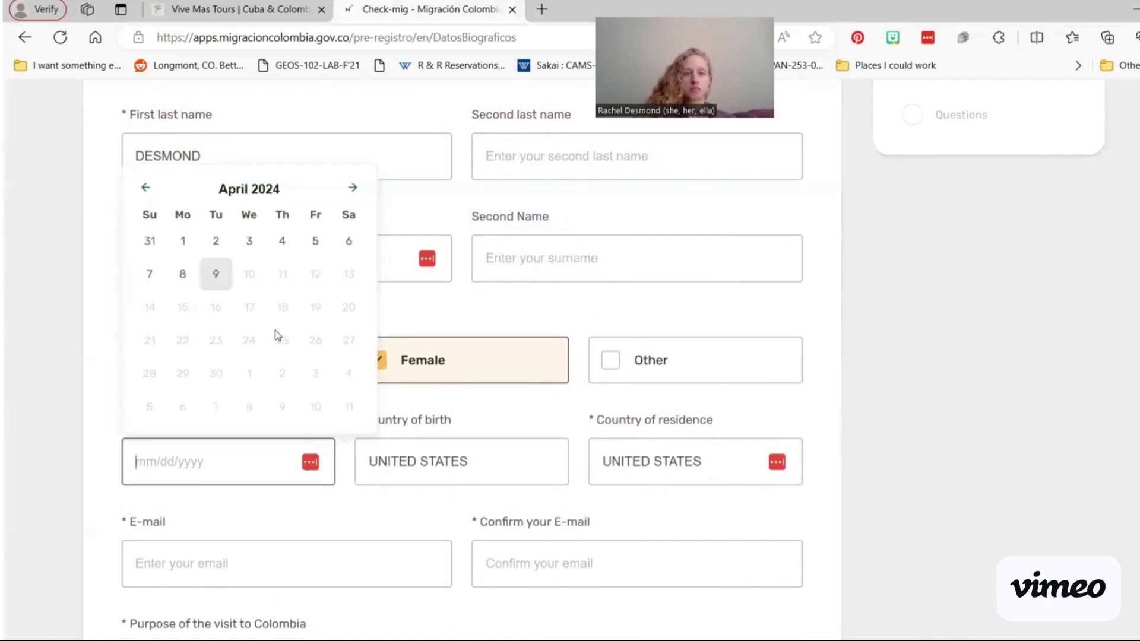
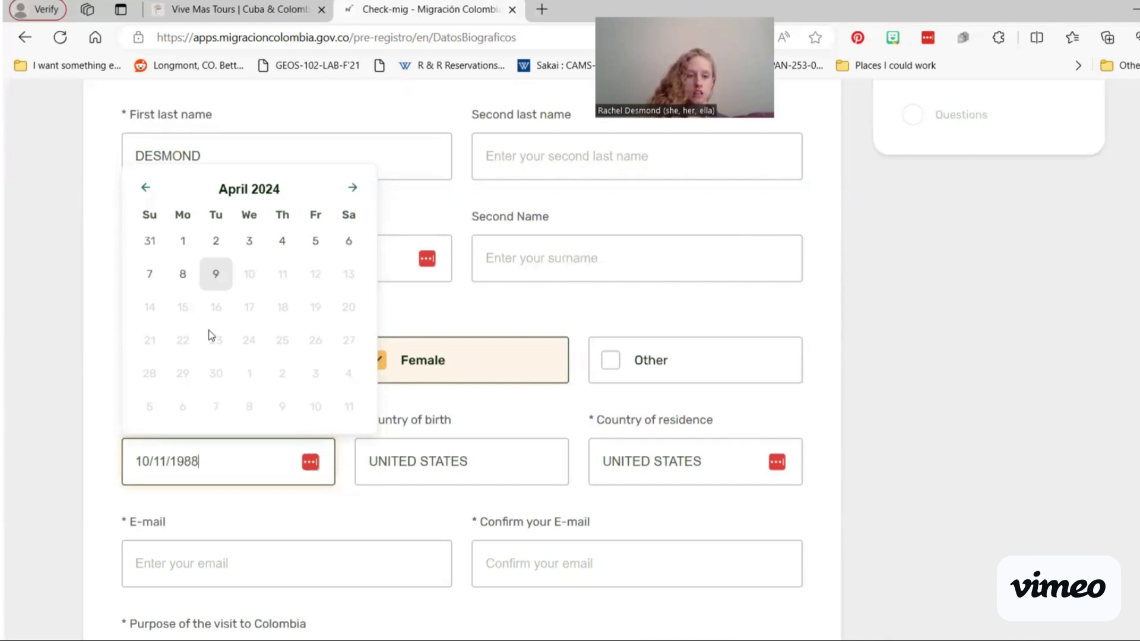
pyautogui.click(418, 514)
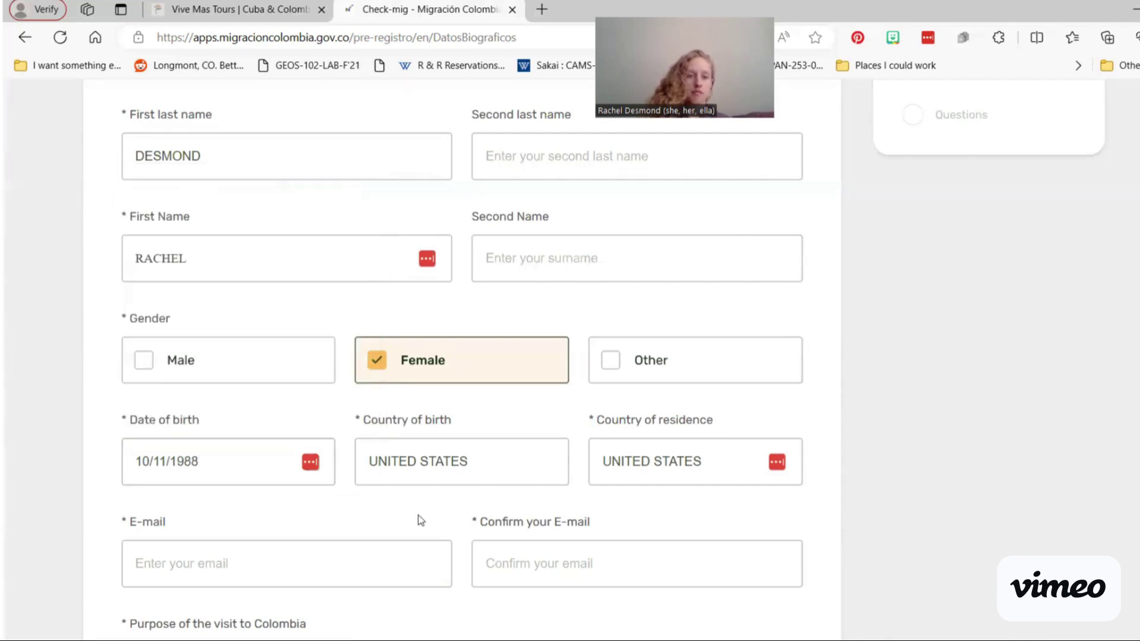
pyautogui.scroll(-1, 418, 515)
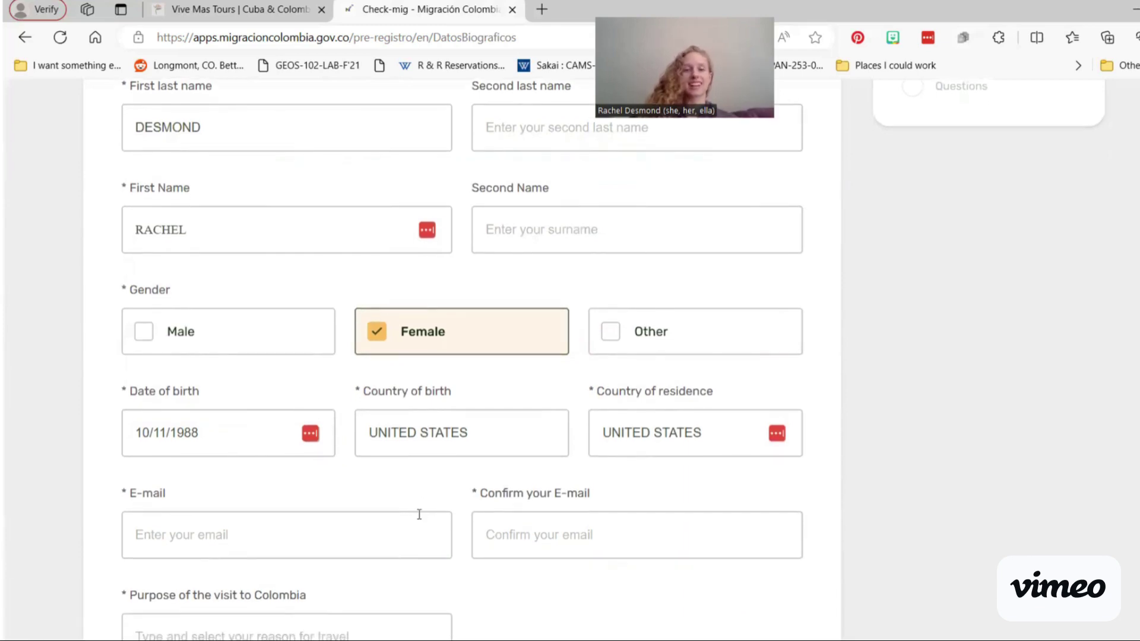
pyautogui.scroll(-1, 419, 513)
# Step: Fill in the e-mail address and its confirmation field, fixing a typo
pyautogui.click(391, 504)
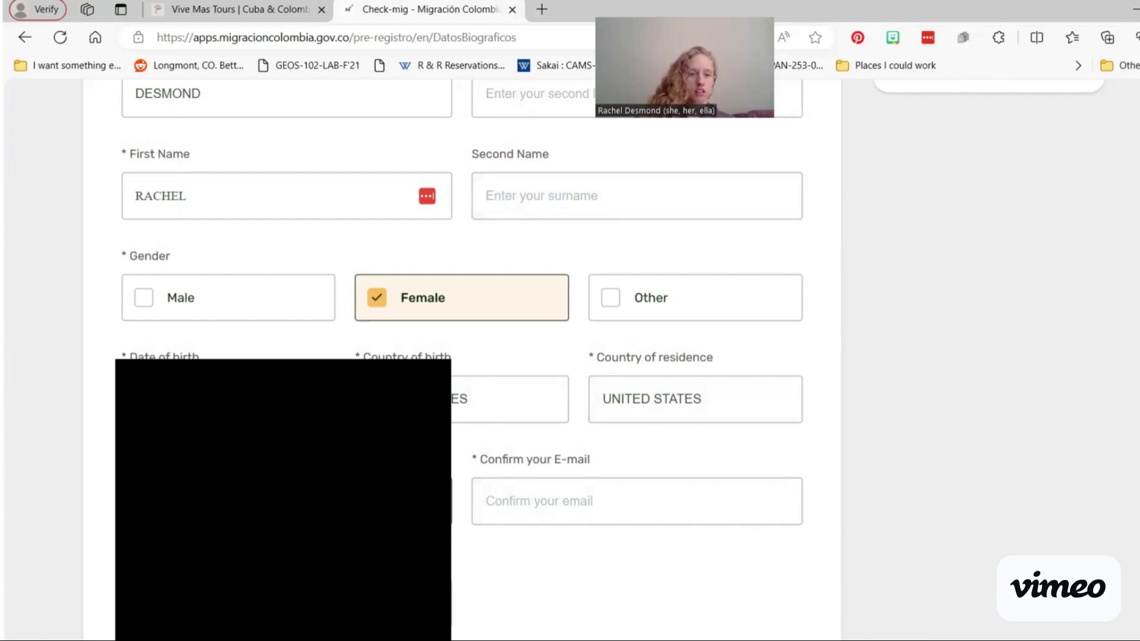
pyautogui.press('Tab')
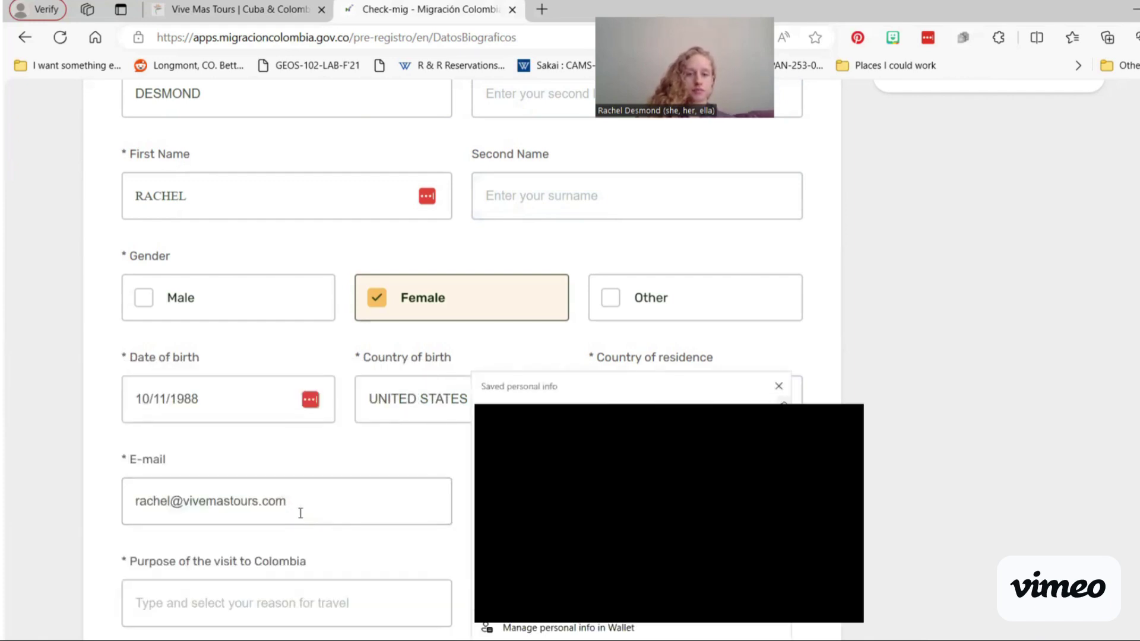
pyautogui.click(778, 387)
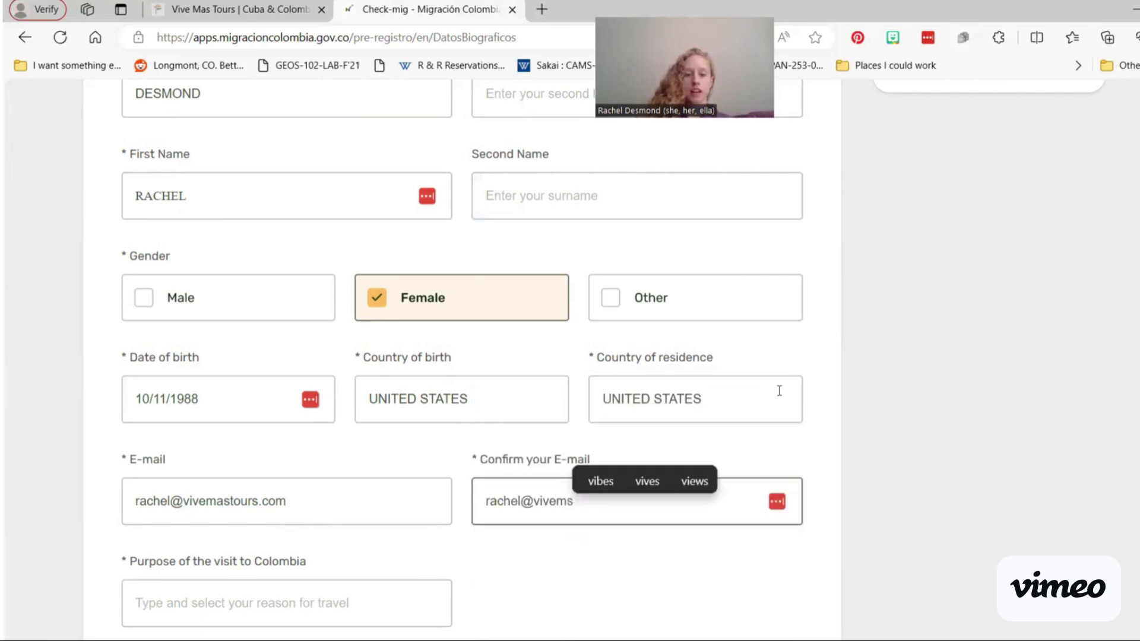
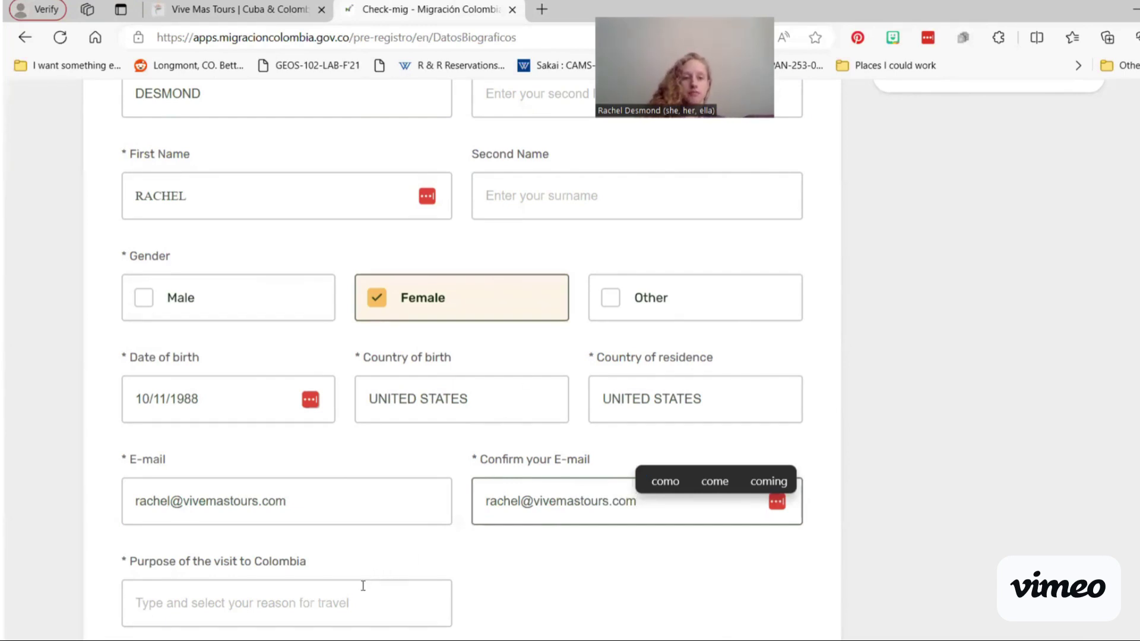
# Step: Set the purpose of the visit to VACATION / WORK
pyautogui.scroll(-1, 361, 590)
pyautogui.click(354, 554)
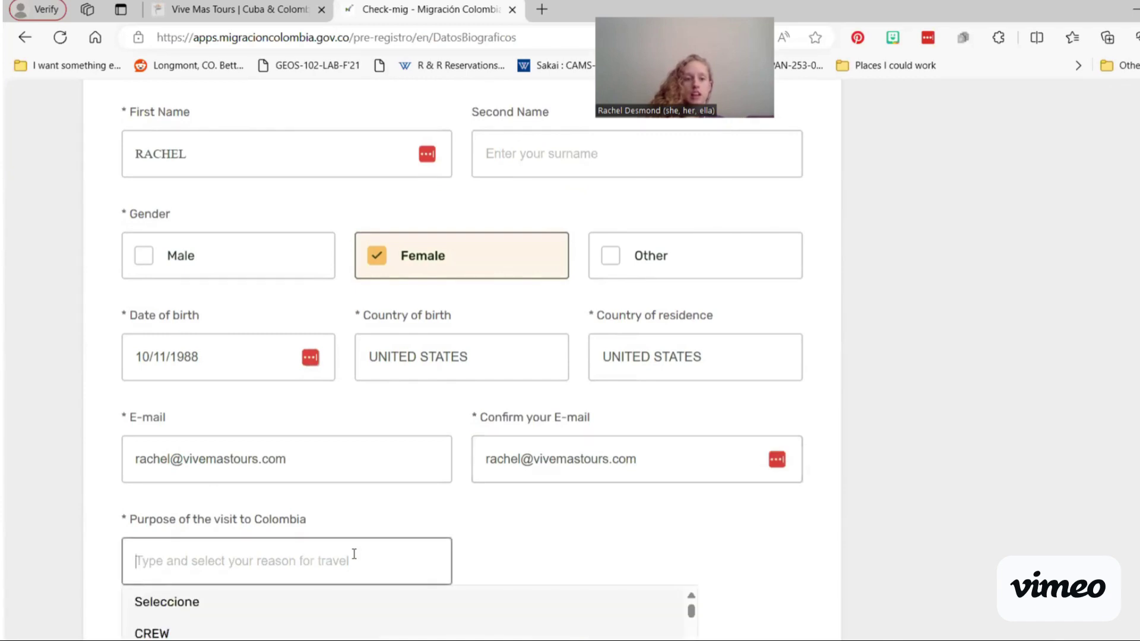
pyautogui.scroll(-3, 353, 553)
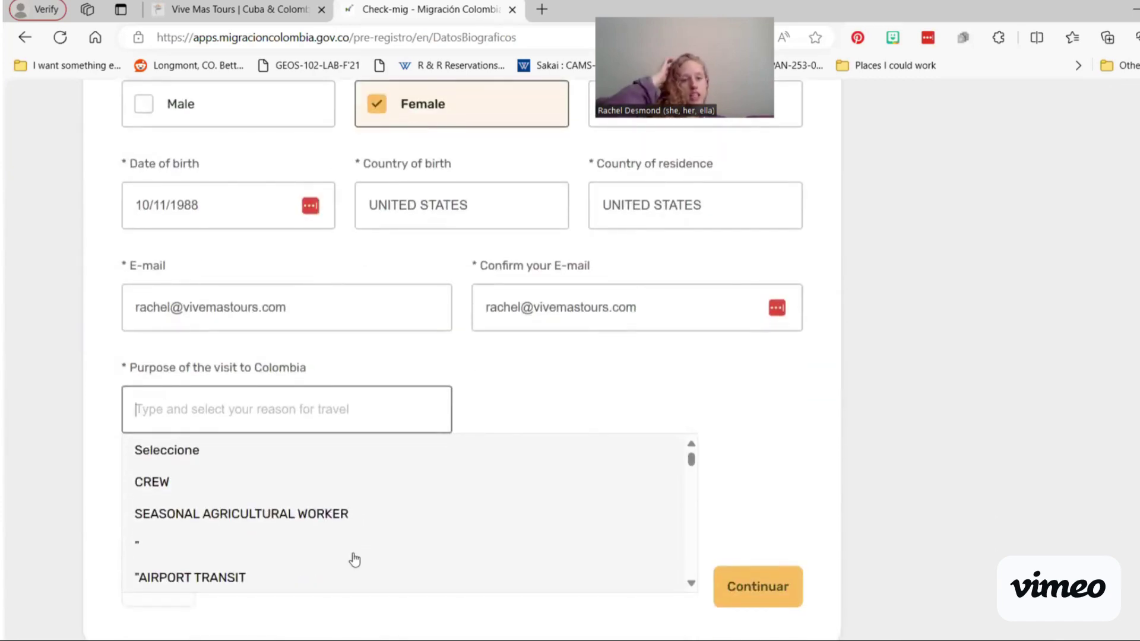
pyautogui.scroll(-2, 354, 559)
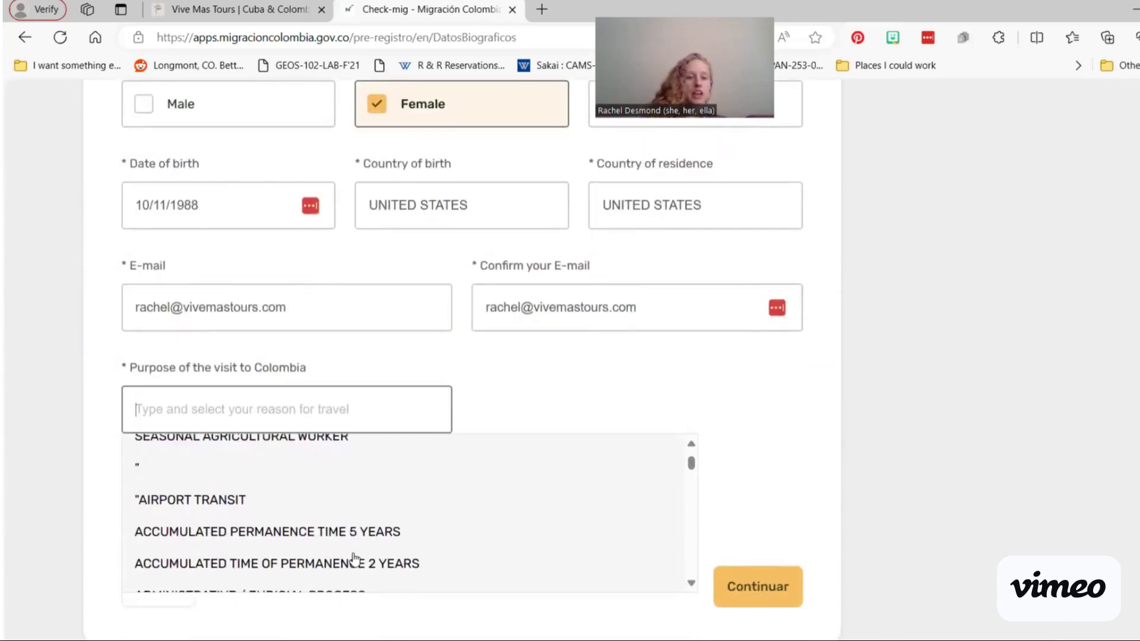
pyautogui.scroll(-6, 355, 560)
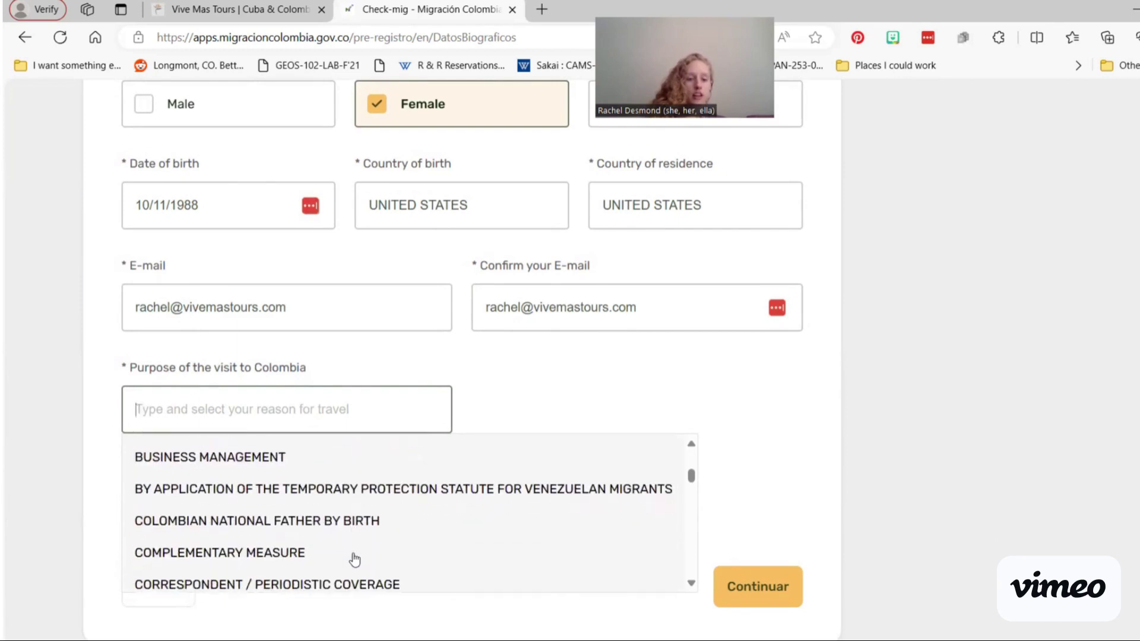
pyautogui.write('va')
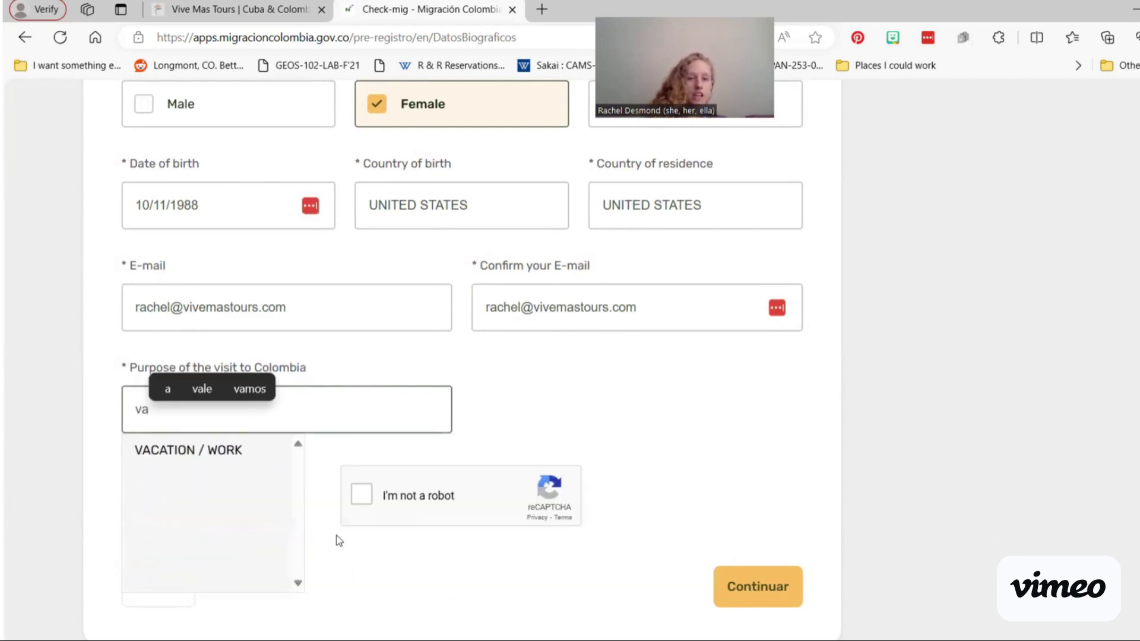
pyautogui.click(217, 451)
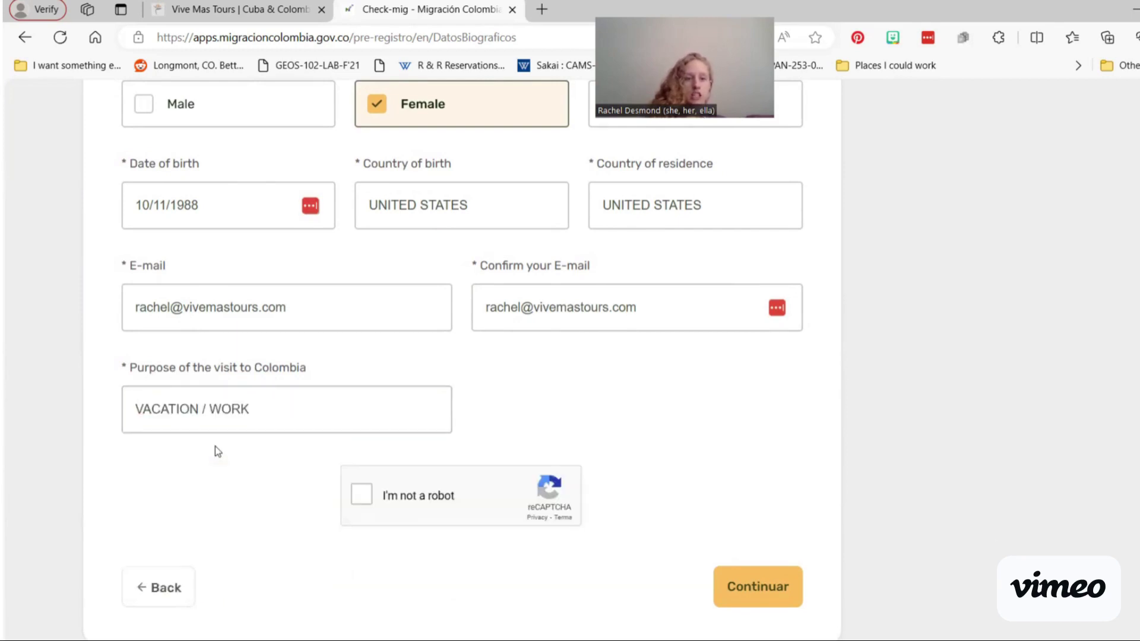
# Step: Tick the reCAPTCHA 'I'm not a robot' check and look over the completed form
pyautogui.click(365, 496)
pyautogui.scroll(1, 787, 431)
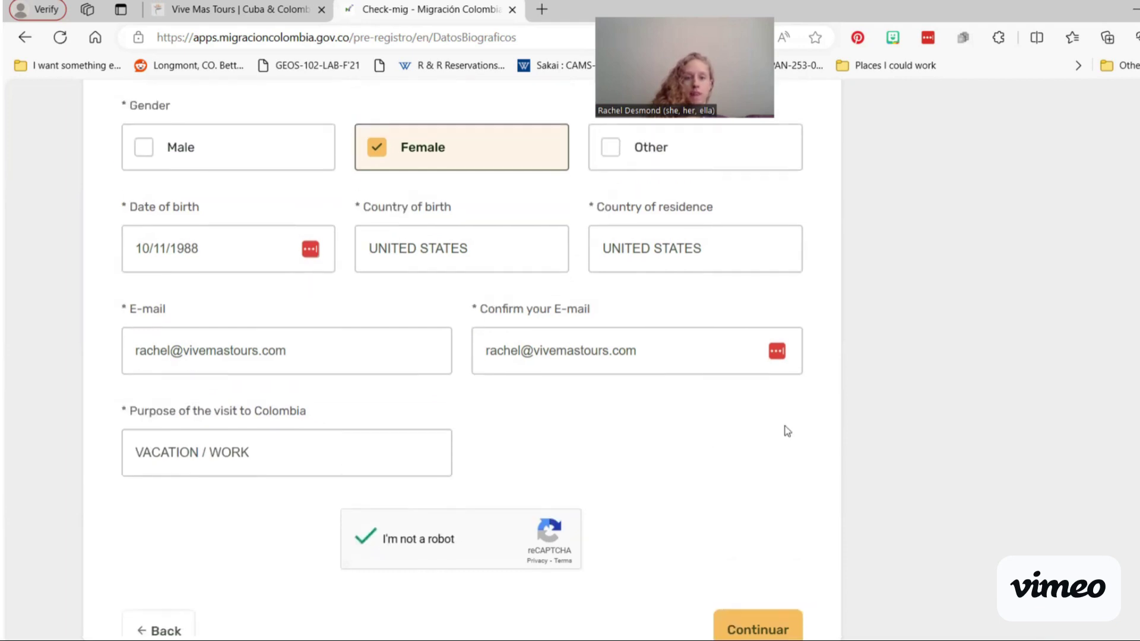
pyautogui.scroll(-1, 787, 432)
pyautogui.scroll(3, 619, 399)
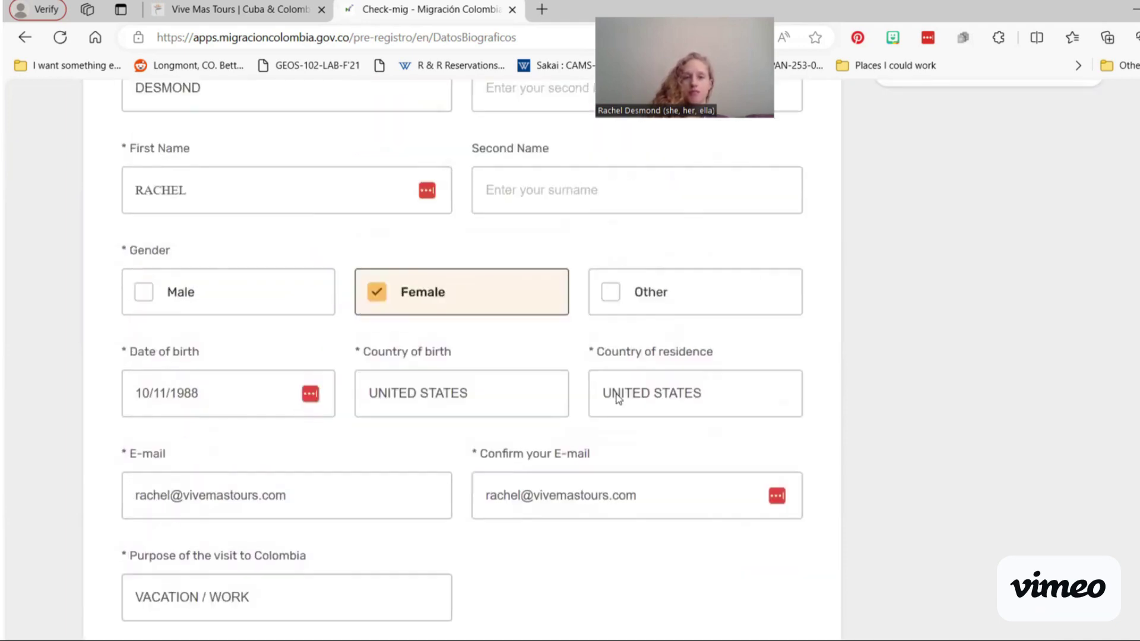
pyautogui.scroll(-2, 619, 398)
pyautogui.scroll(4, 618, 399)
pyautogui.scroll(5, 618, 398)
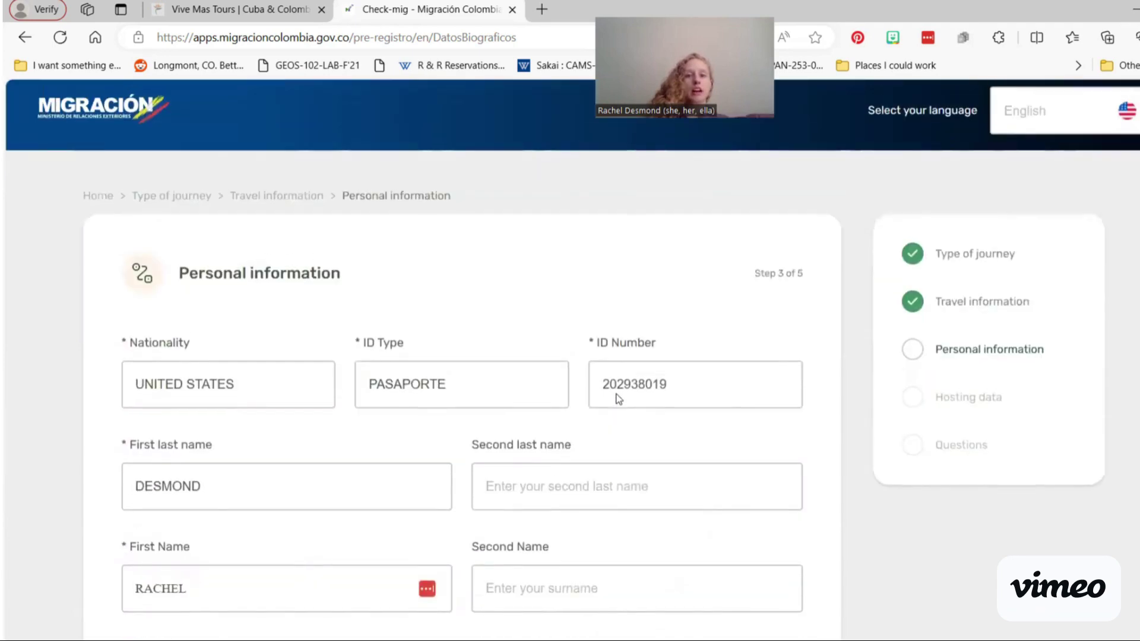
pyautogui.scroll(-1, 618, 395)
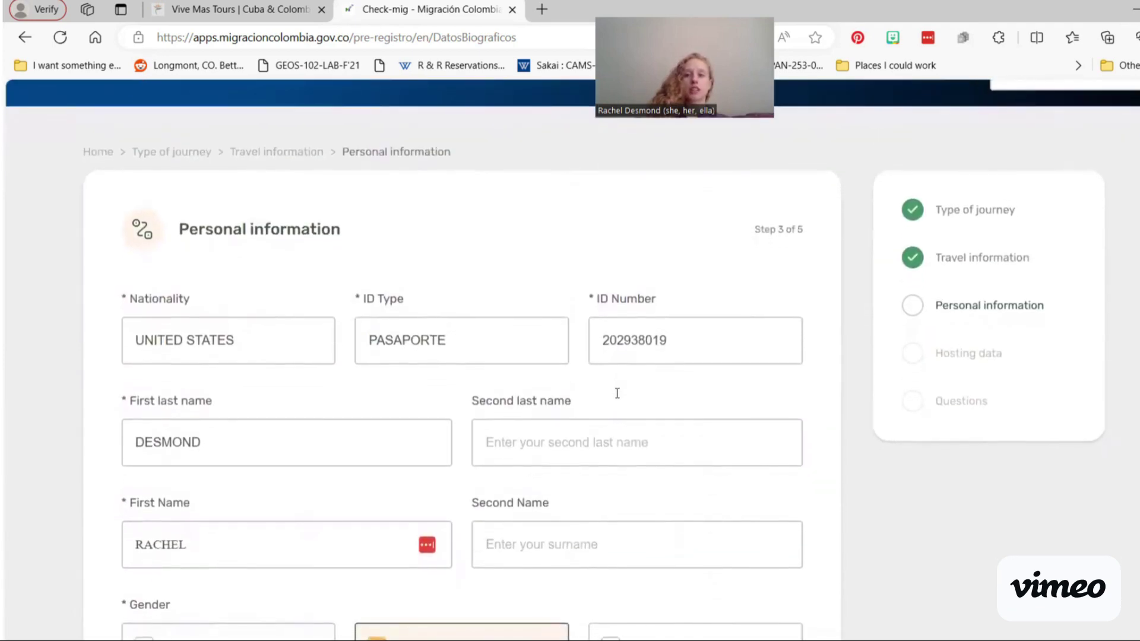
pyautogui.scroll(-1, 619, 399)
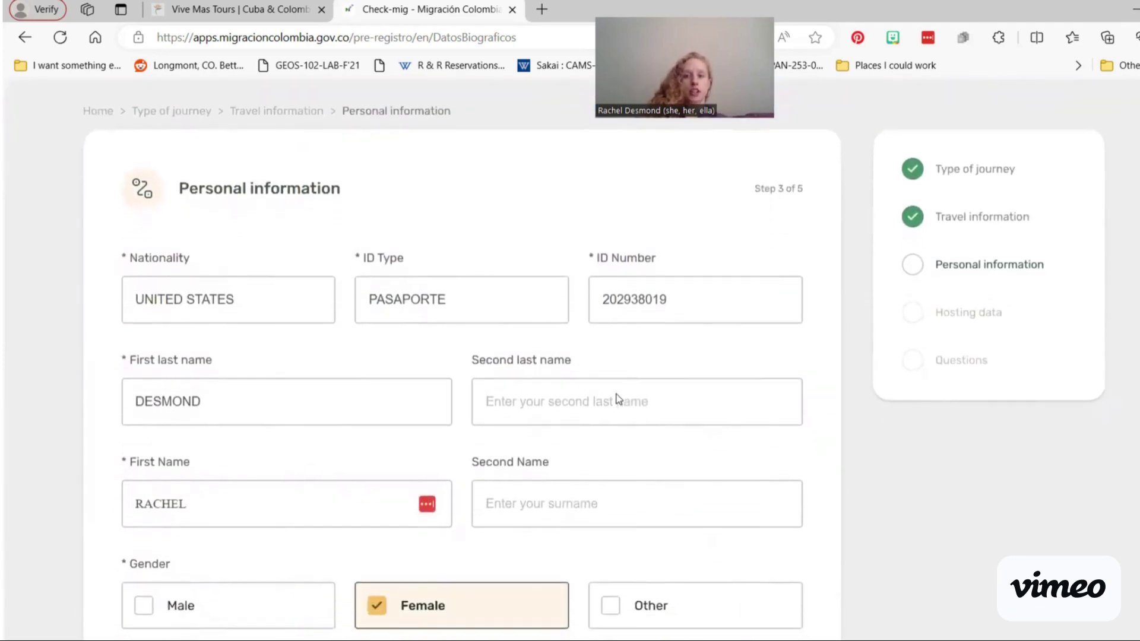
pyautogui.scroll(-5, 618, 393)
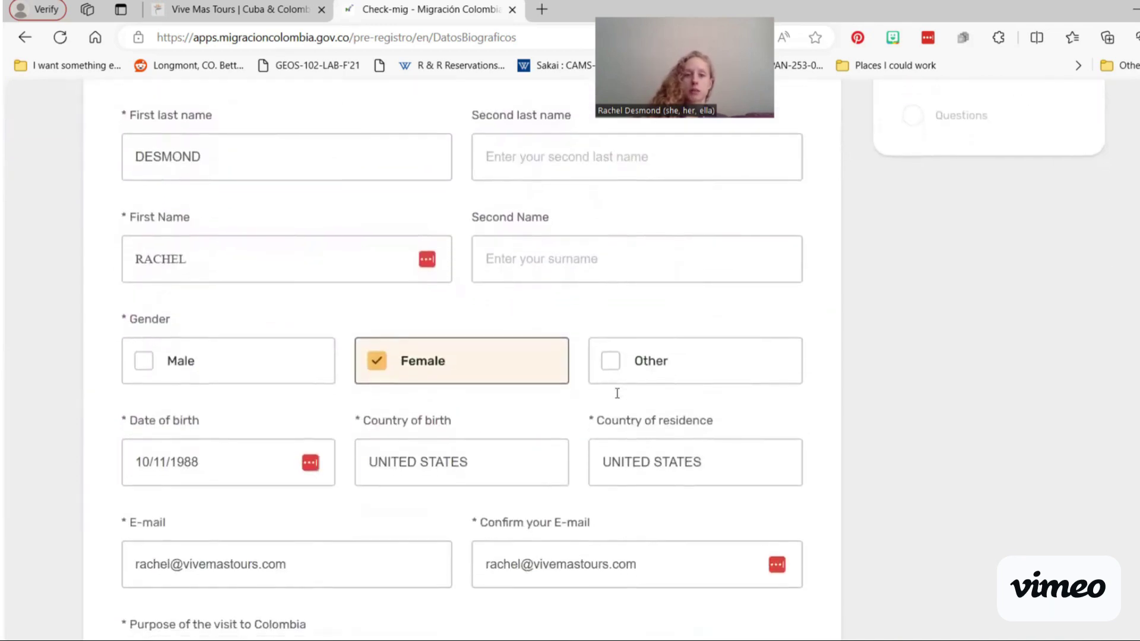
pyautogui.scroll(-2, 617, 393)
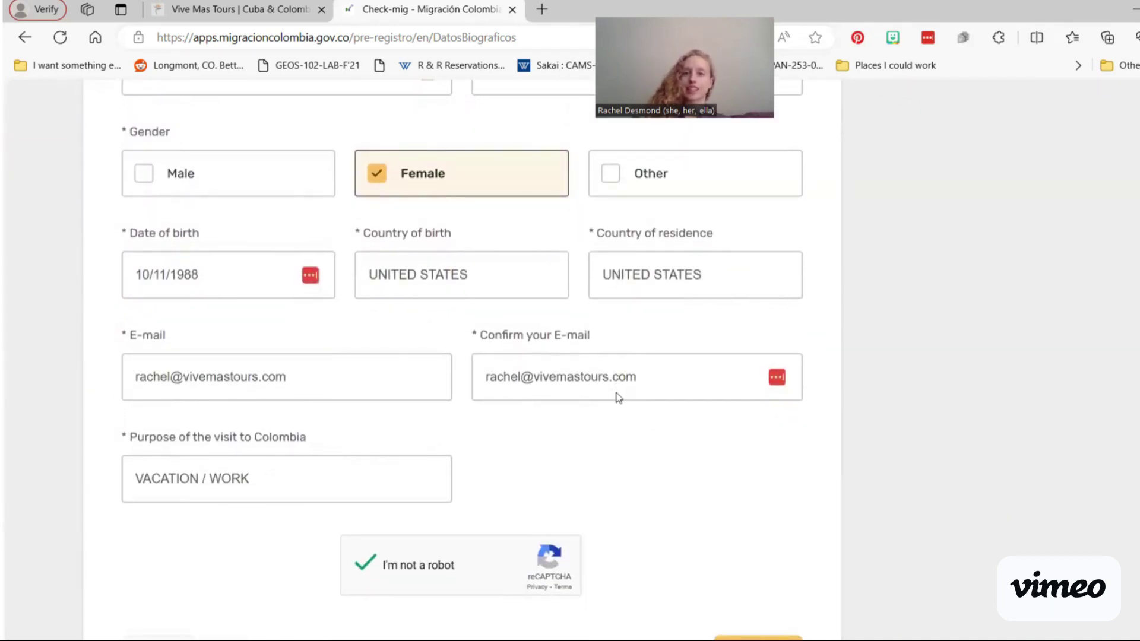
pyautogui.scroll(-3, 618, 398)
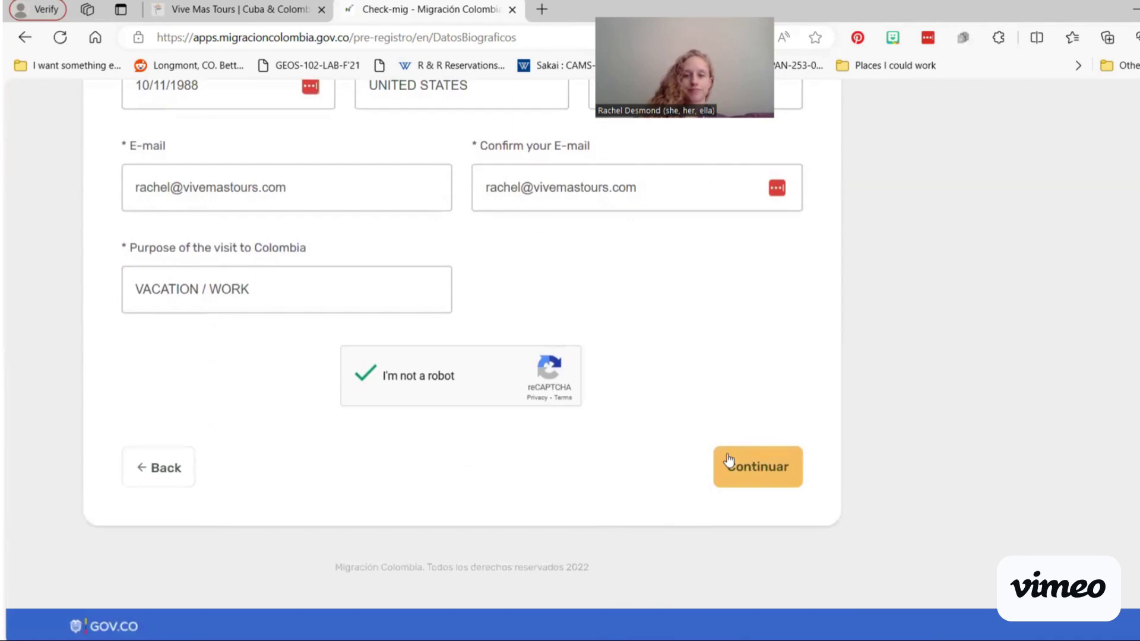
# Step: Continue to Hosting data and autofill the lodging city as BOGOTÁ, D.C. from saved details
pyautogui.click(729, 460)
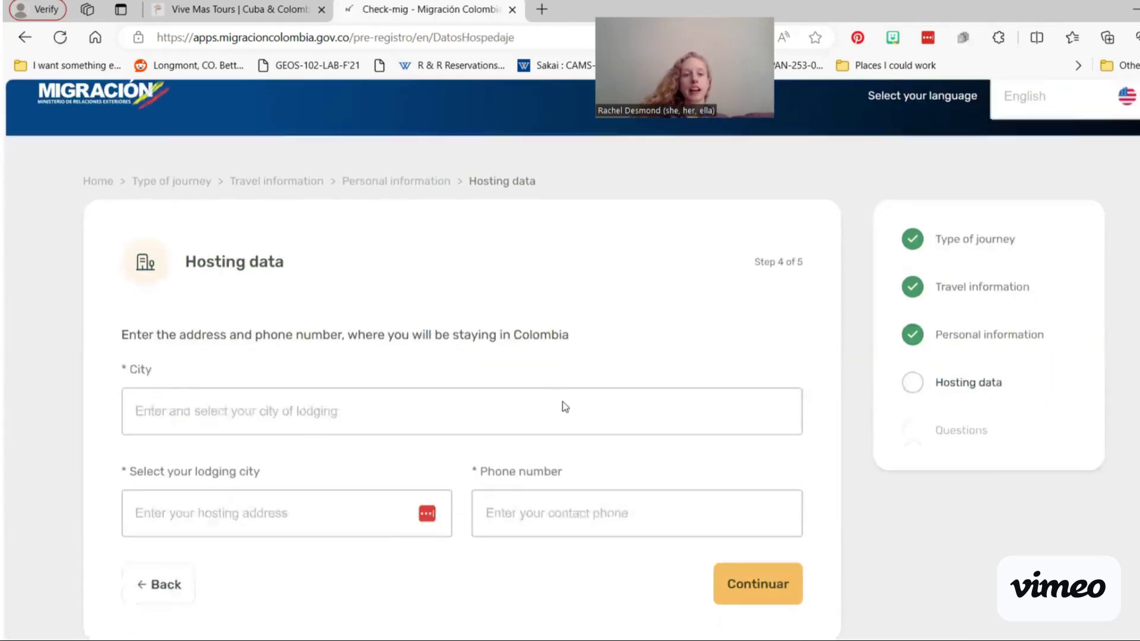
pyautogui.scroll(-3, 561, 402)
pyautogui.scroll(4, 562, 401)
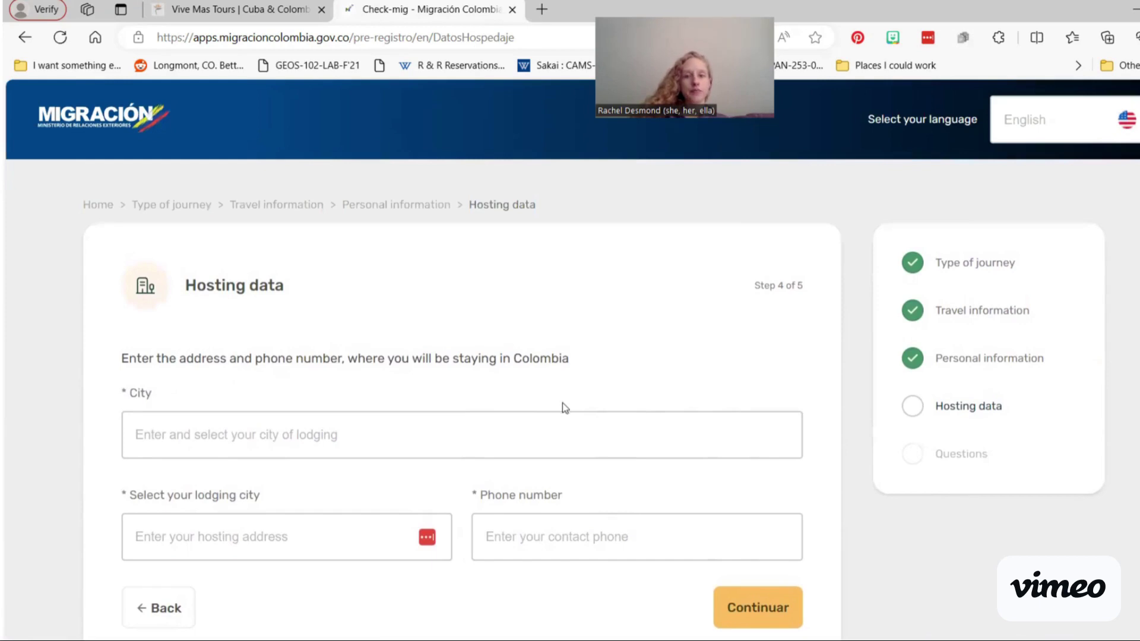
pyautogui.click(462, 428)
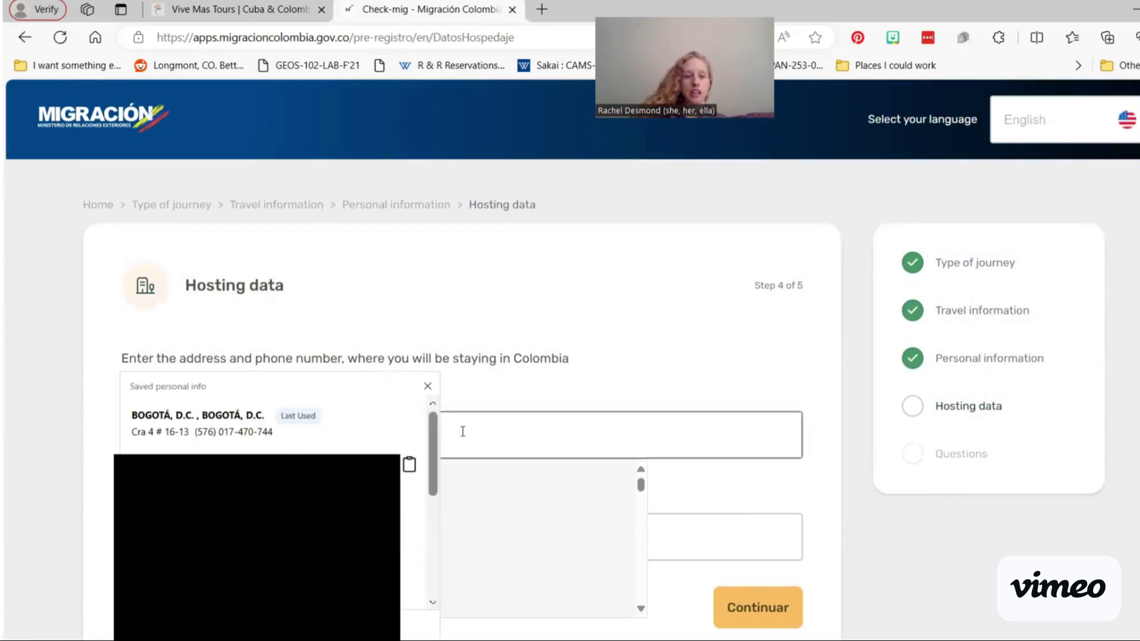
pyautogui.click(275, 433)
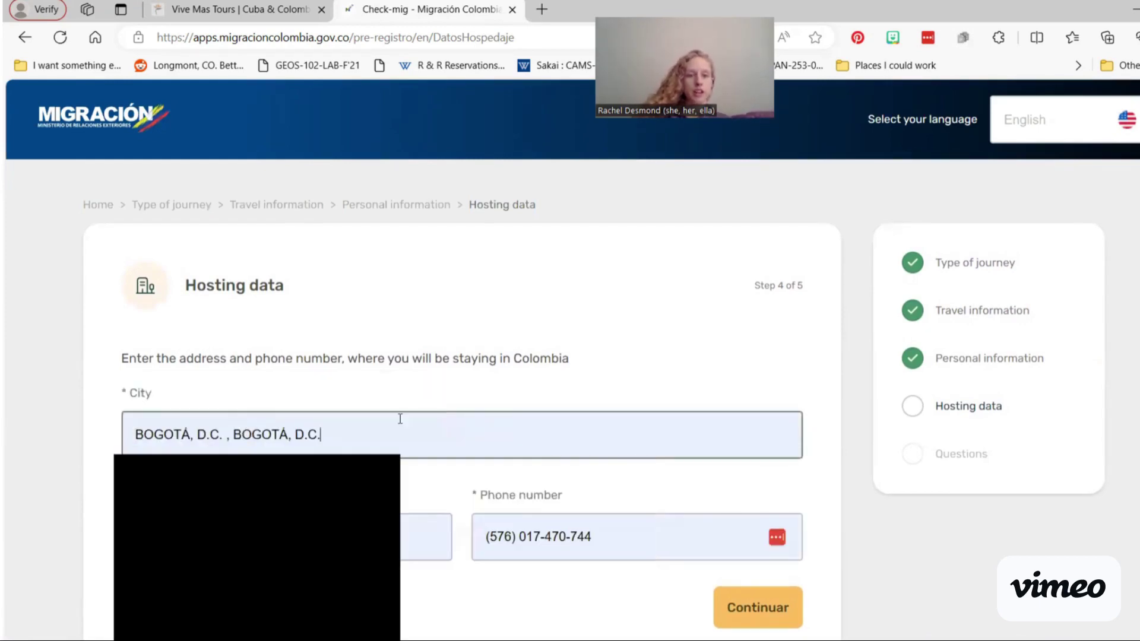
pyautogui.click(287, 475)
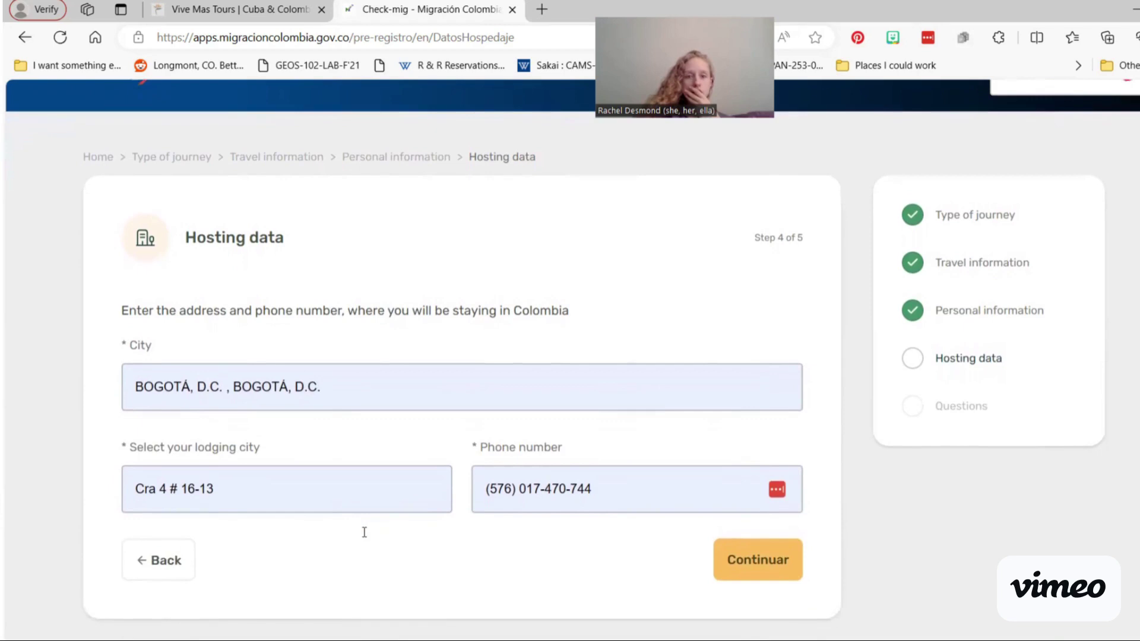
pyautogui.scroll(-1, 363, 532)
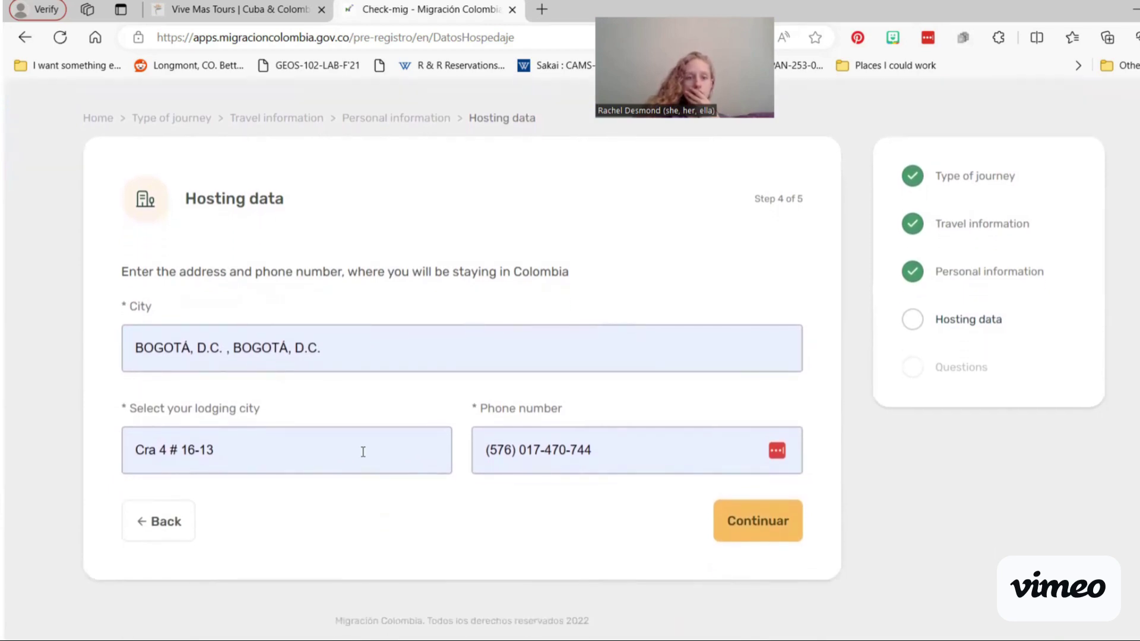
# Step: Check the lodging address and correct the contact phone by deleting its wrong leading digits
pyautogui.tripleClick(363, 451)
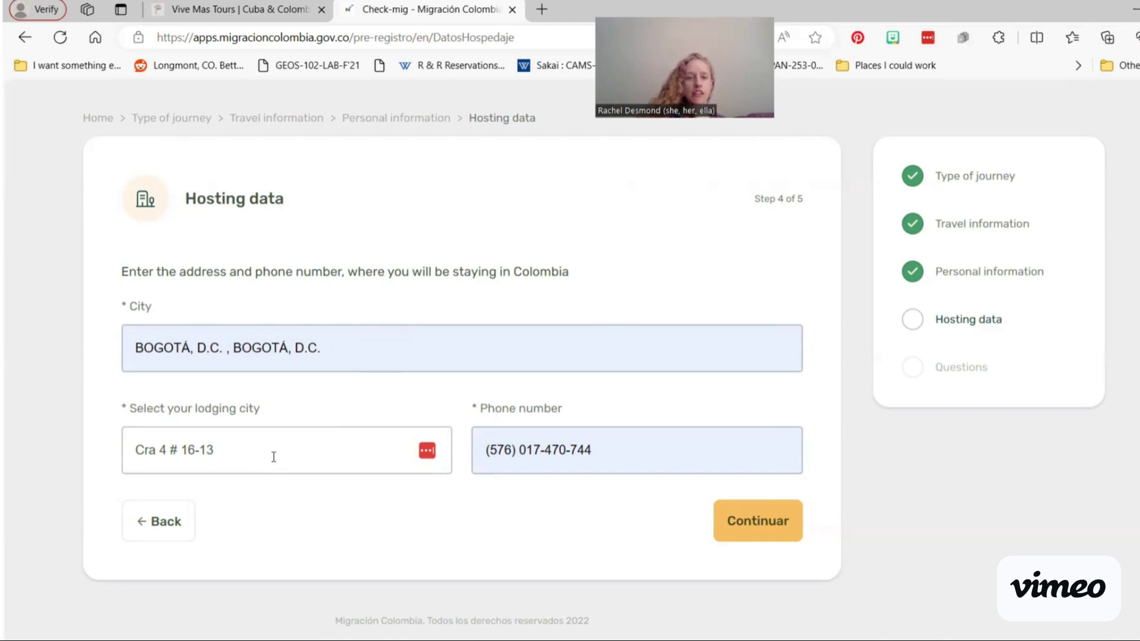
pyautogui.click(497, 452)
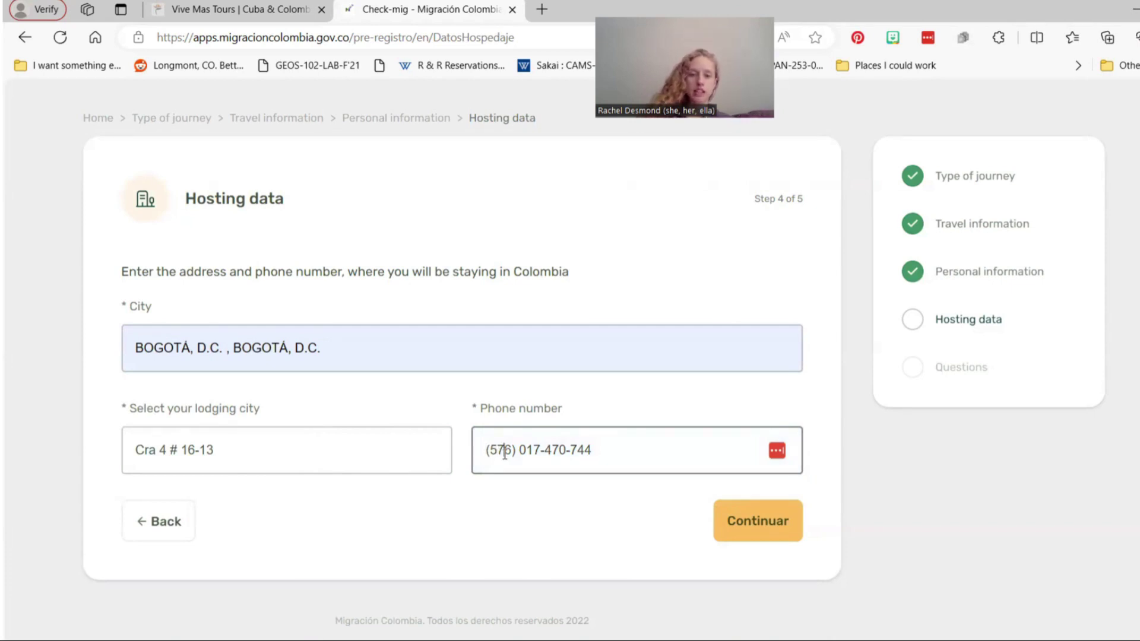
pyautogui.moveTo(505, 453); pyautogui.dragTo(487, 453)
pyautogui.press('BackSpace')
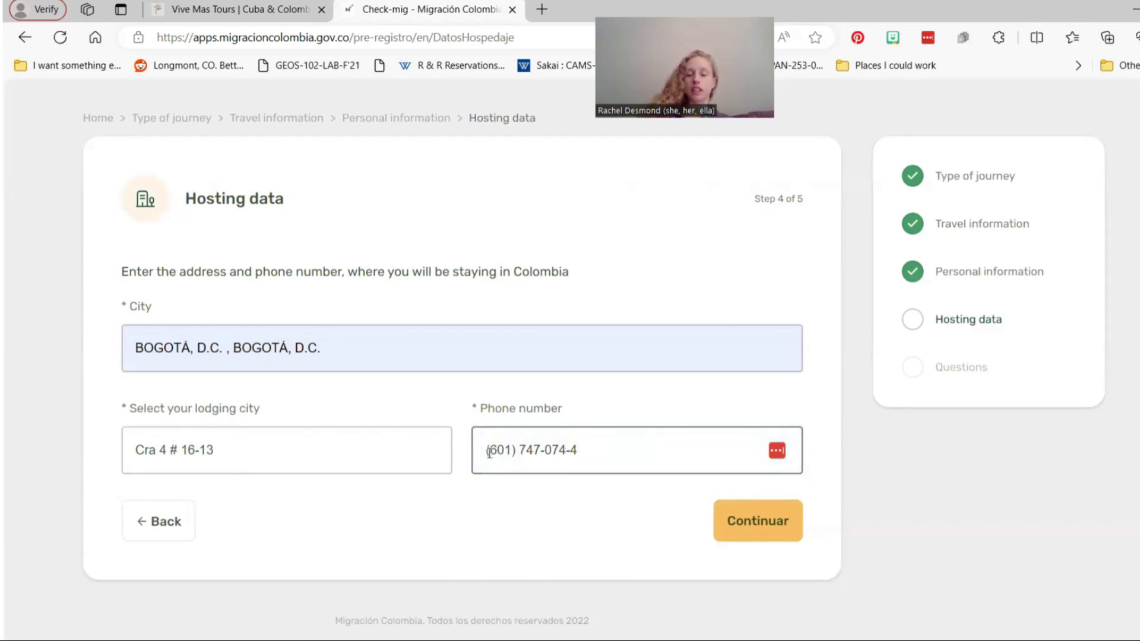
pyautogui.click(538, 497)
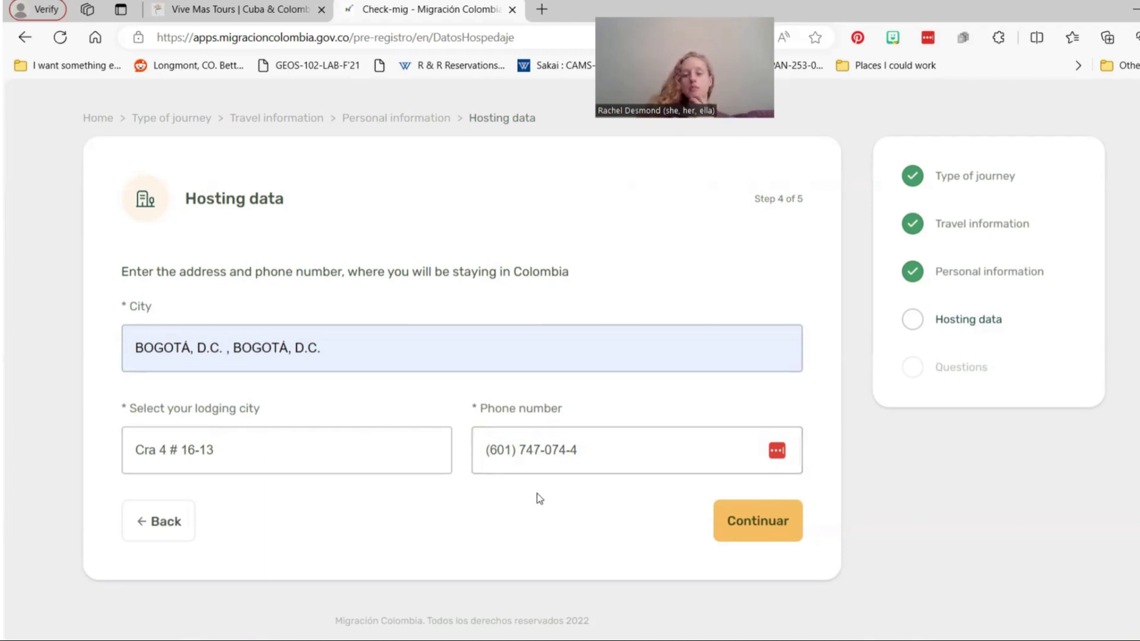
# Step: Submit the hosting data, answer No to carrying over US $10.000, and continue to confirmation
pyautogui.click(735, 526)
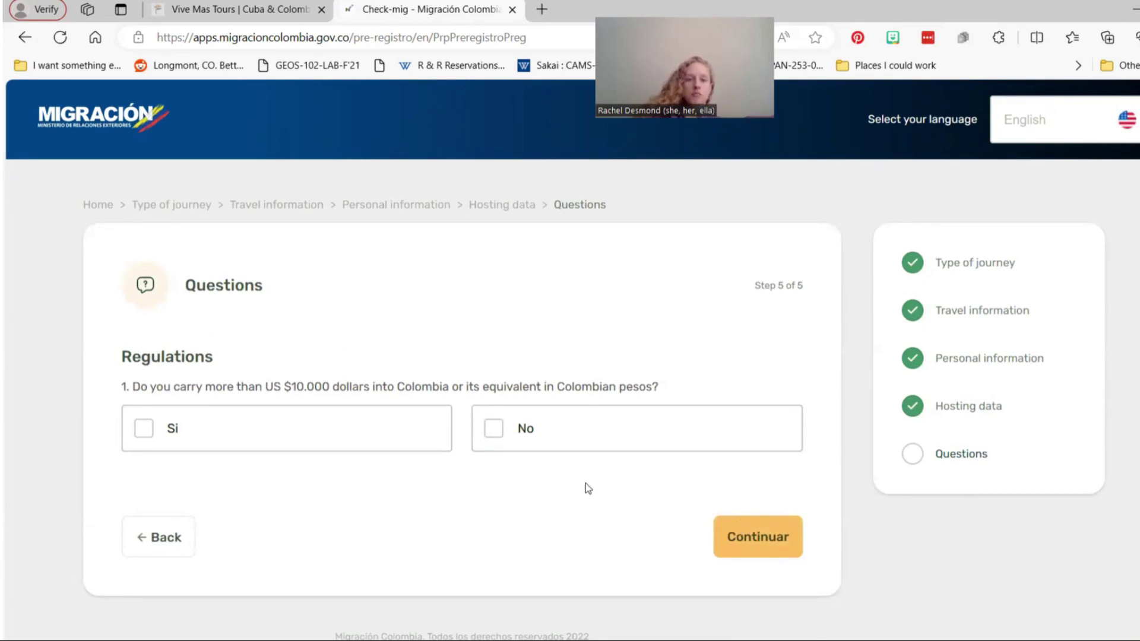
pyautogui.click(524, 439)
pyautogui.click(755, 538)
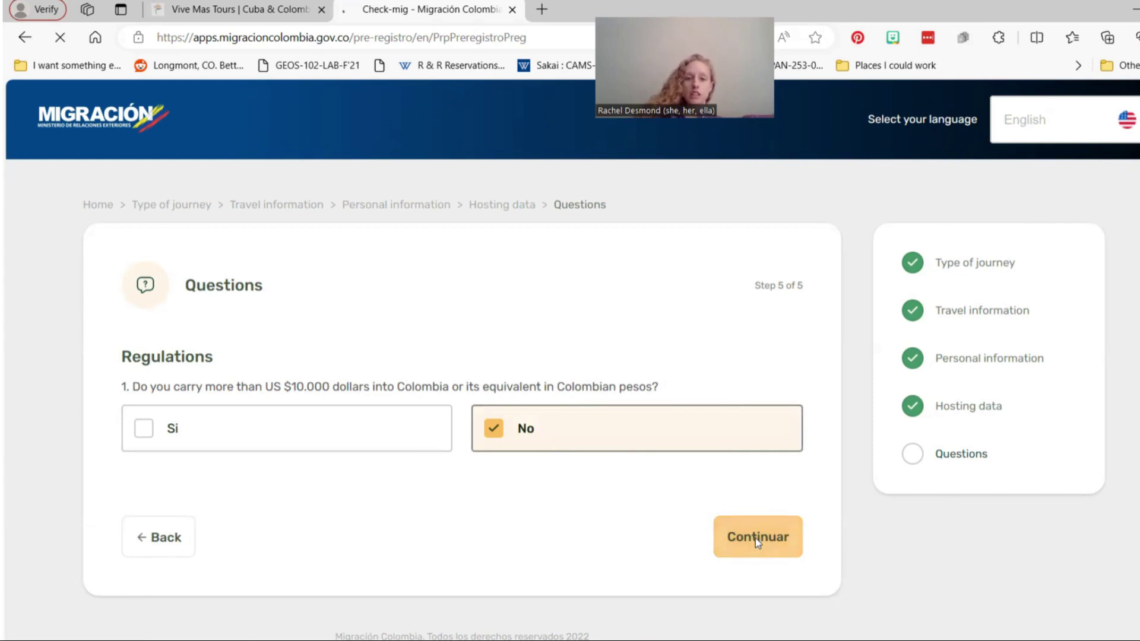